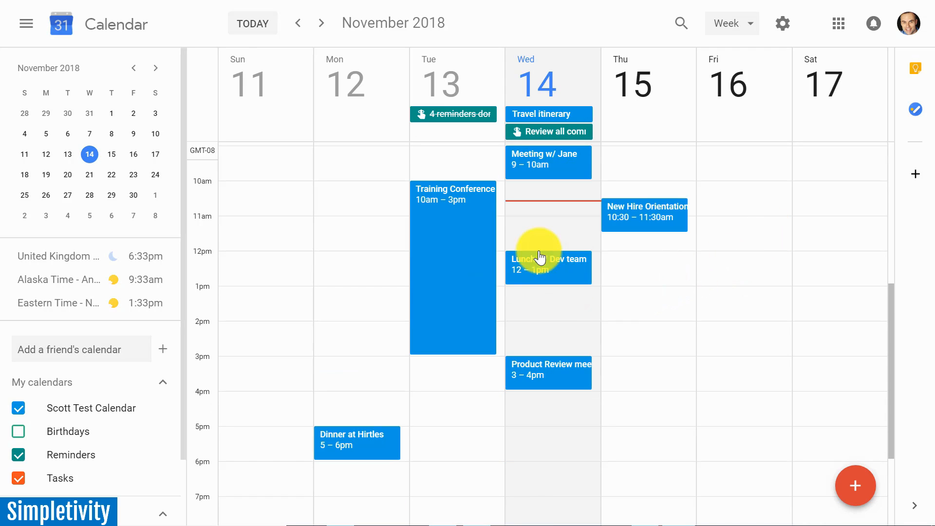
pyautogui.scroll(2, 565, 242)
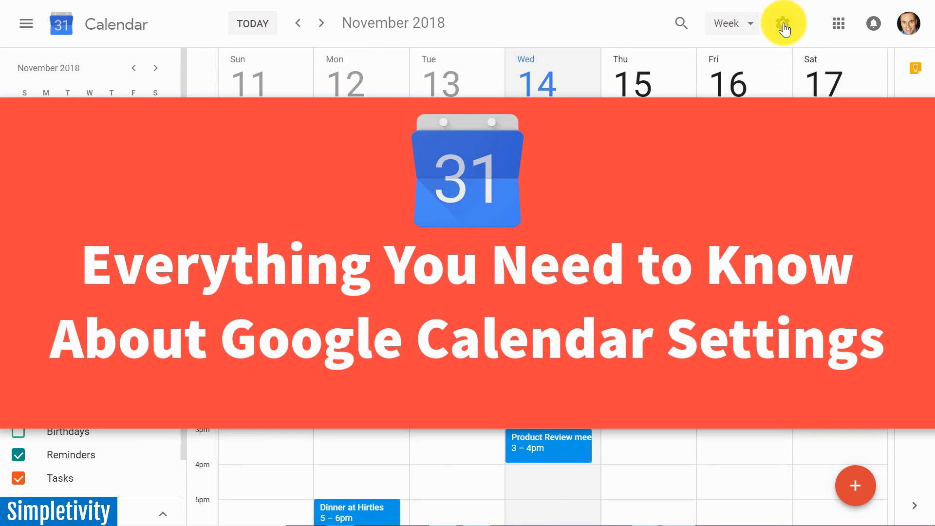
pyautogui.click(782, 25)
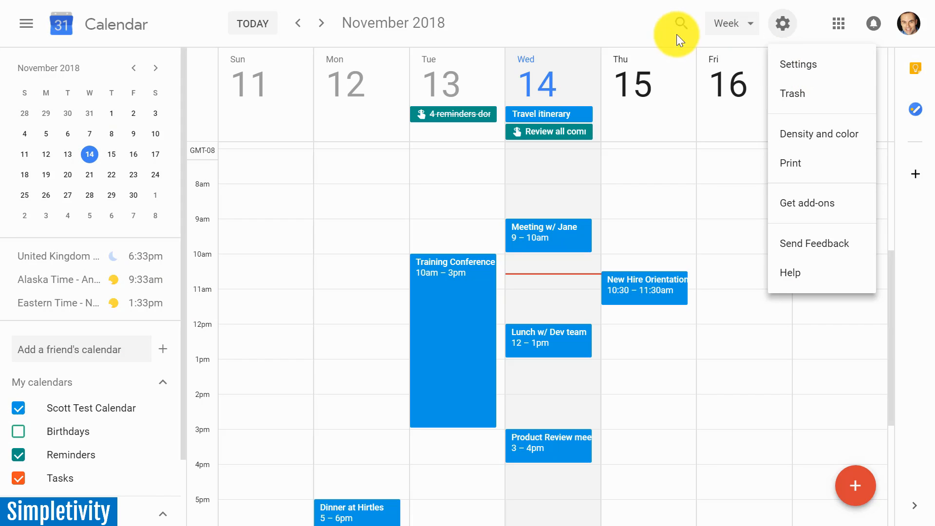
pyautogui.click(626, 19)
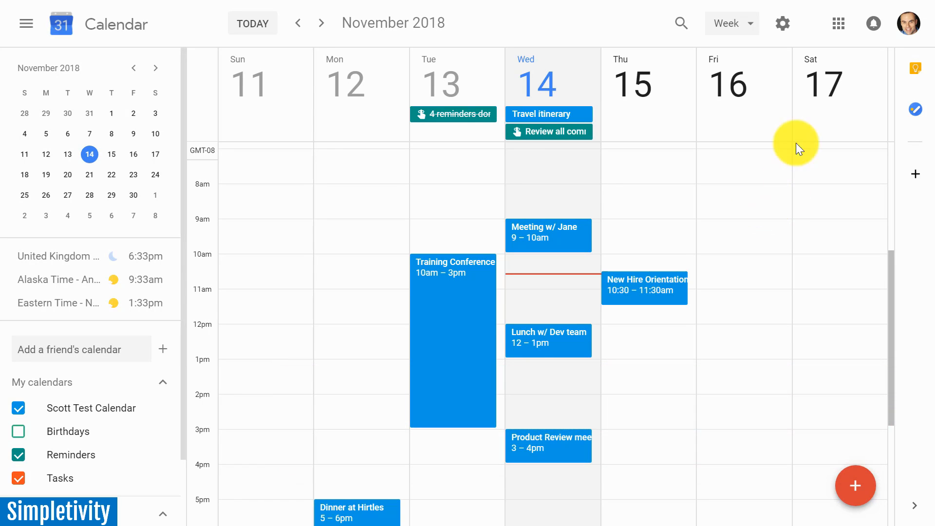
# View the deleted events in the calendar's trash and return to the week view.
pyautogui.click(783, 25)
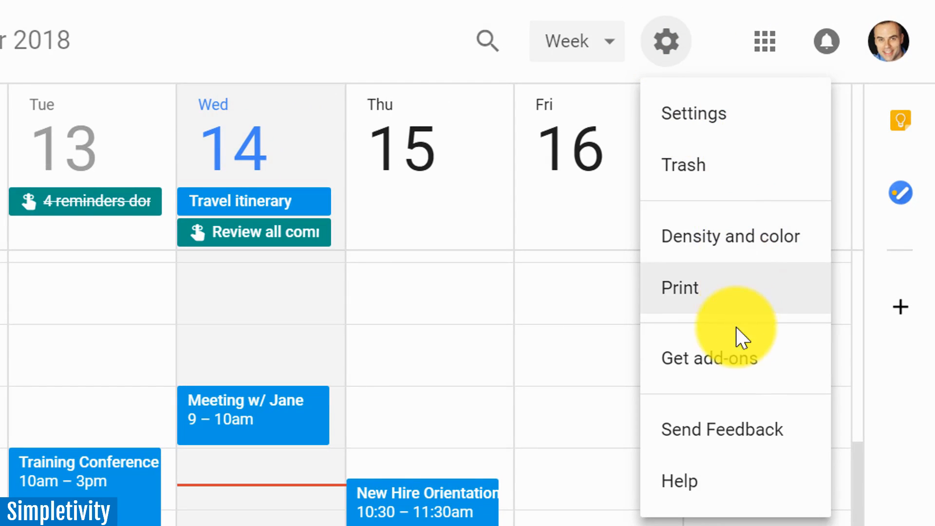
pyautogui.click(720, 184)
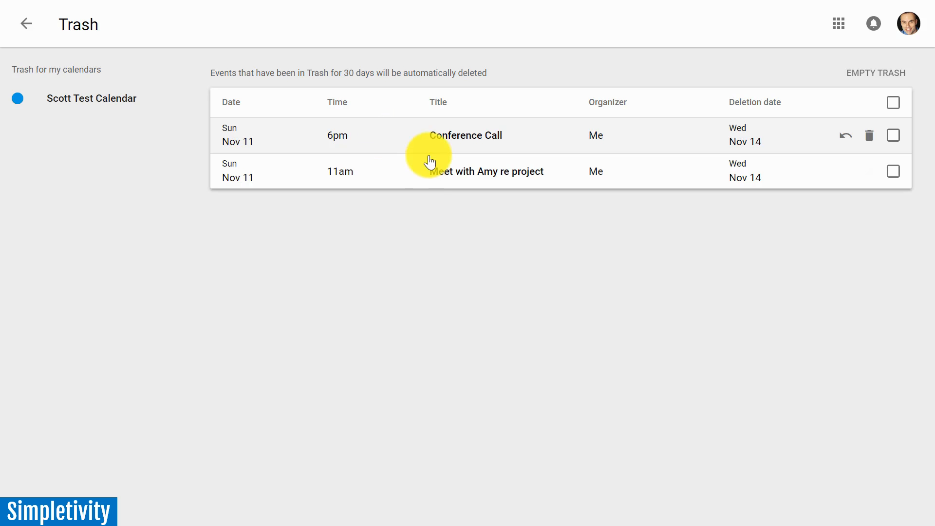
pyautogui.click(26, 23)
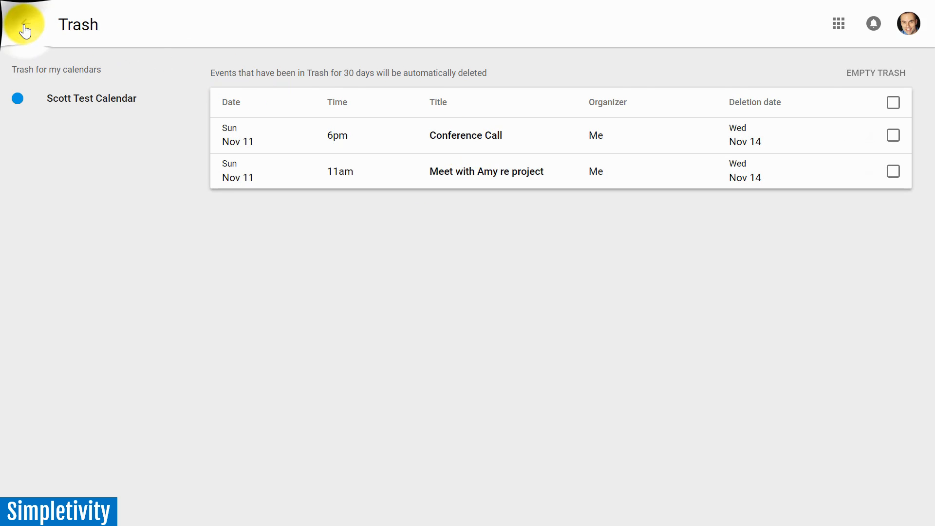
# Try the Classic (with black text) color set for events and switch back to Modern (with white text).
pyautogui.click(778, 27)
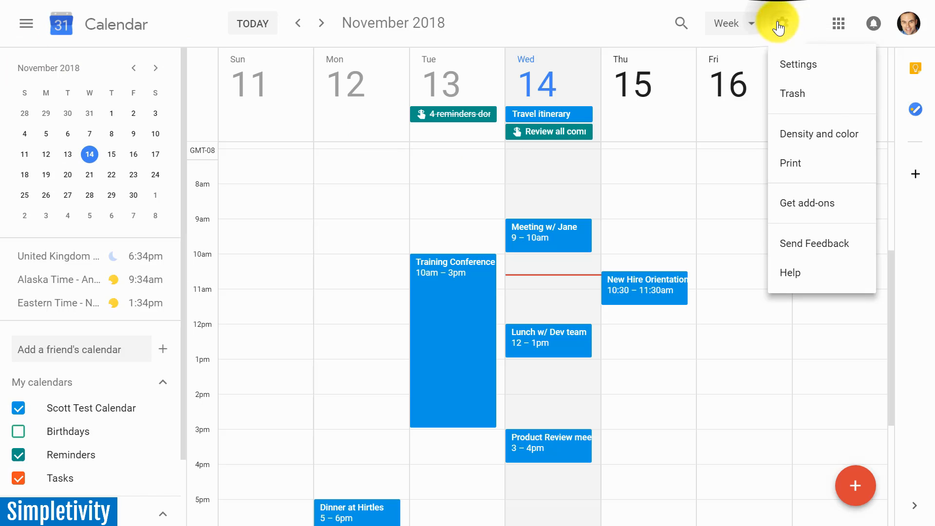
pyautogui.click(807, 137)
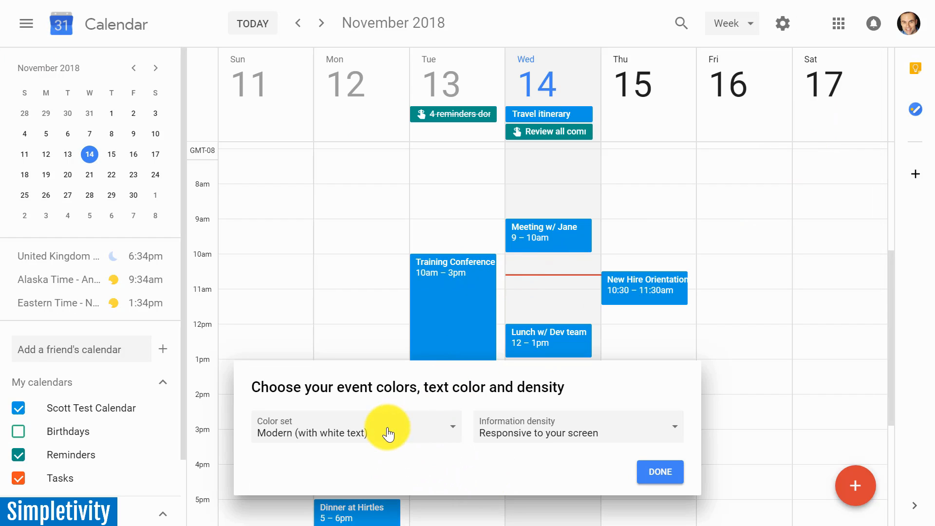
pyautogui.click(418, 432)
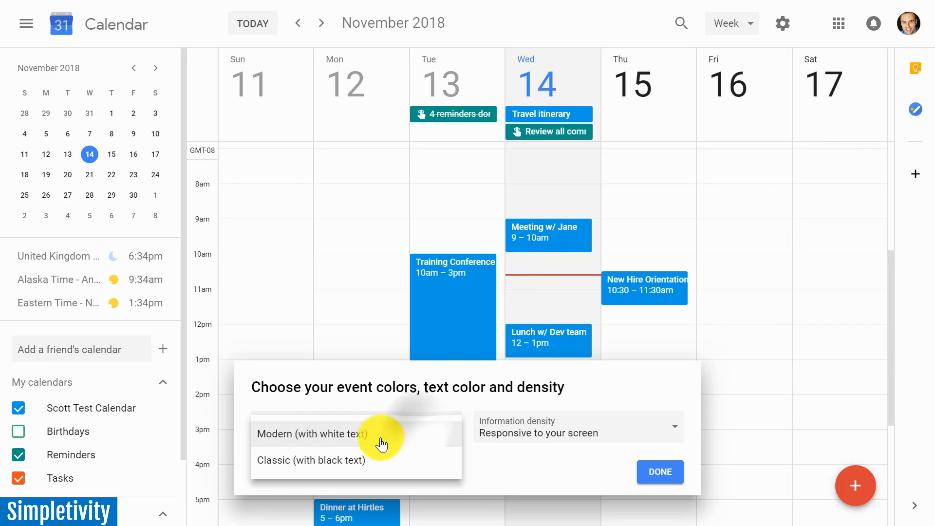
pyautogui.click(313, 461)
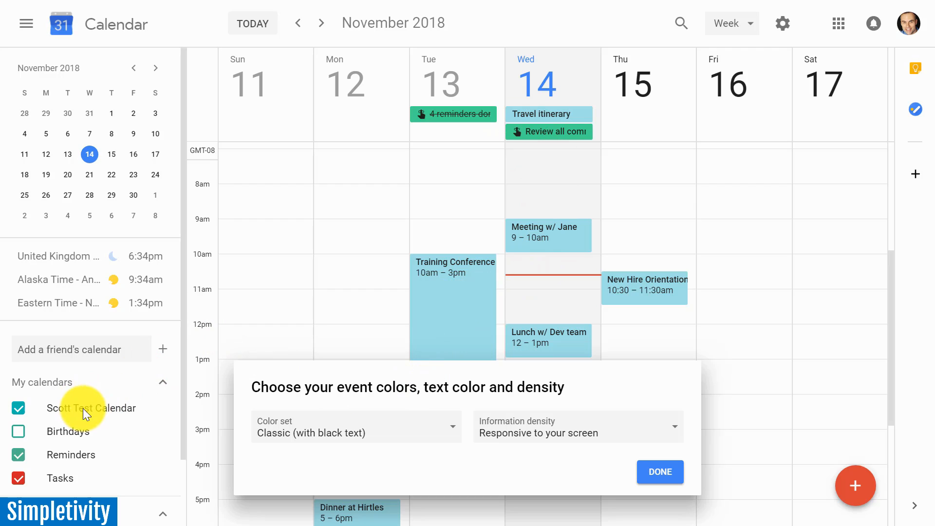
pyautogui.click(403, 430)
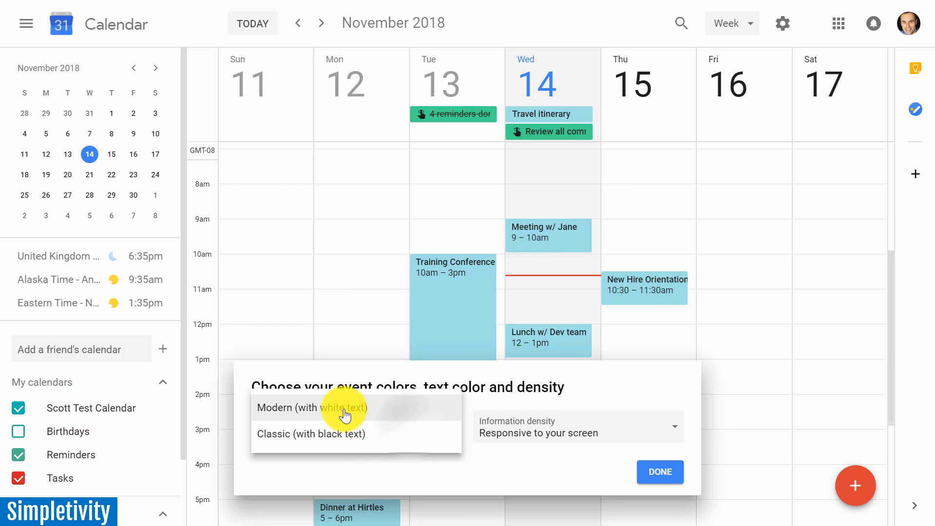
pyautogui.click(360, 415)
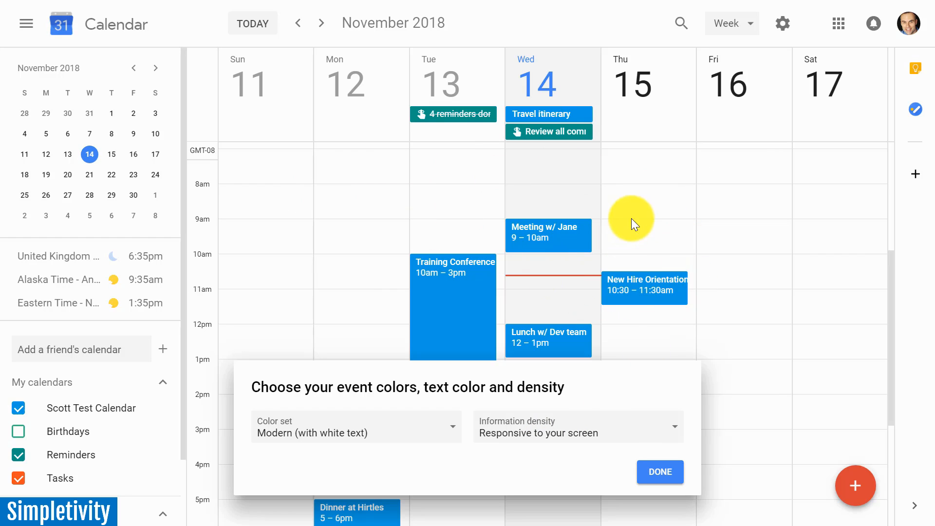
# Try the Compact information density, switch back to Responsive to your screen, and finish the density and color options.
pyautogui.click(604, 430)
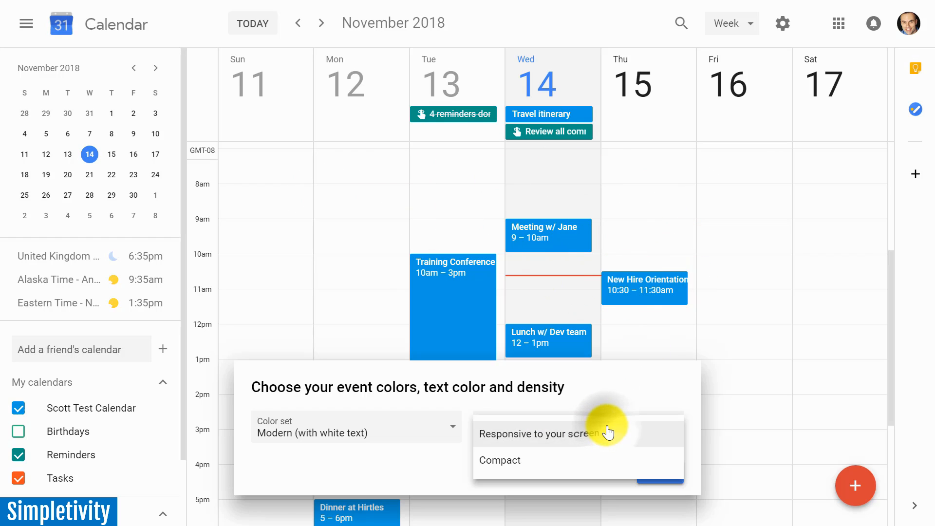
pyautogui.click(530, 464)
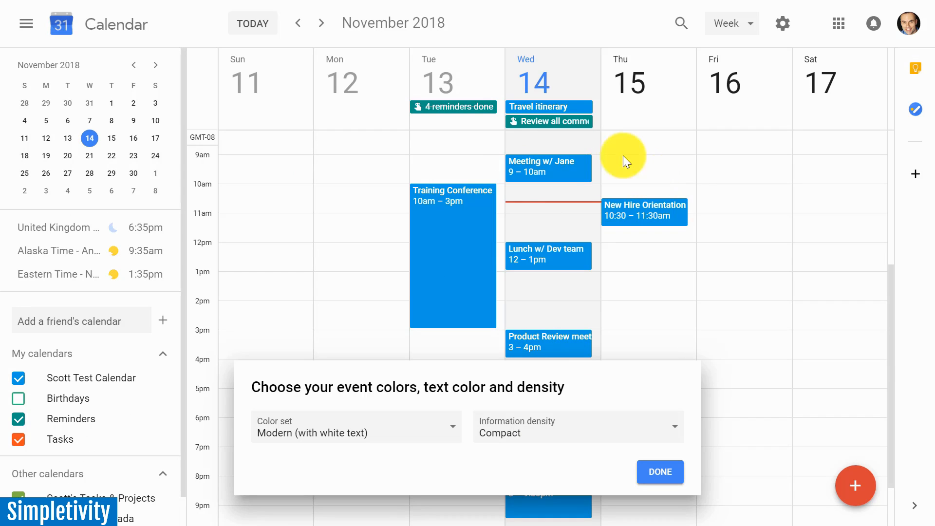
pyautogui.click(607, 432)
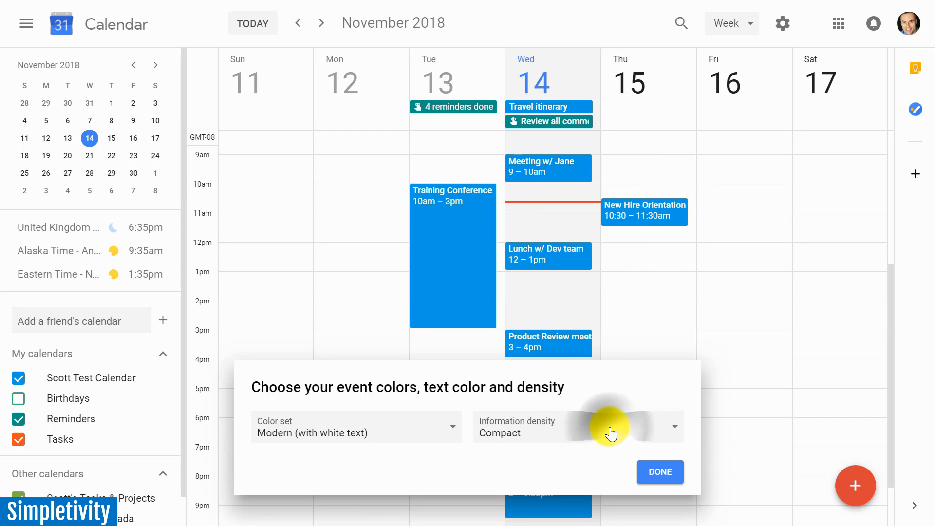
pyautogui.click(544, 408)
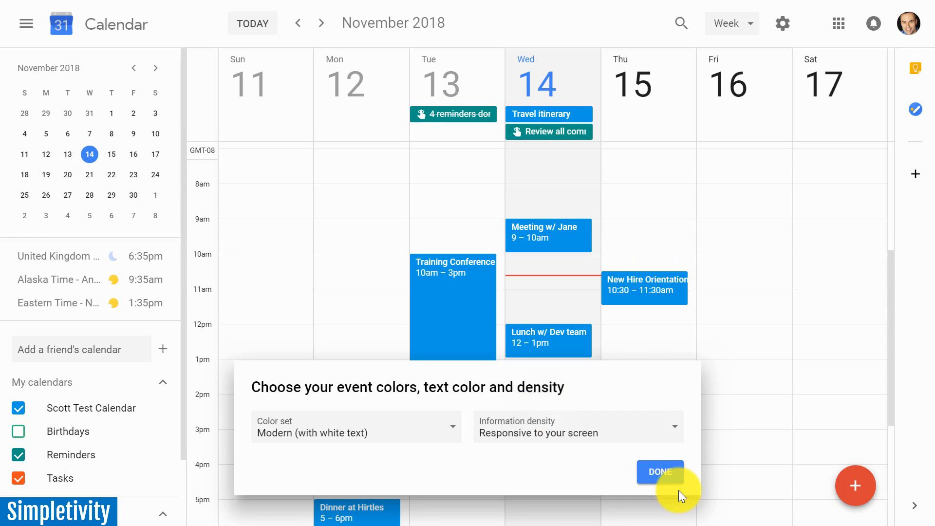
pyautogui.click(666, 471)
# View the calendar add-ons offered in the G Suite Marketplace and return to the calendar.
pyautogui.click(780, 25)
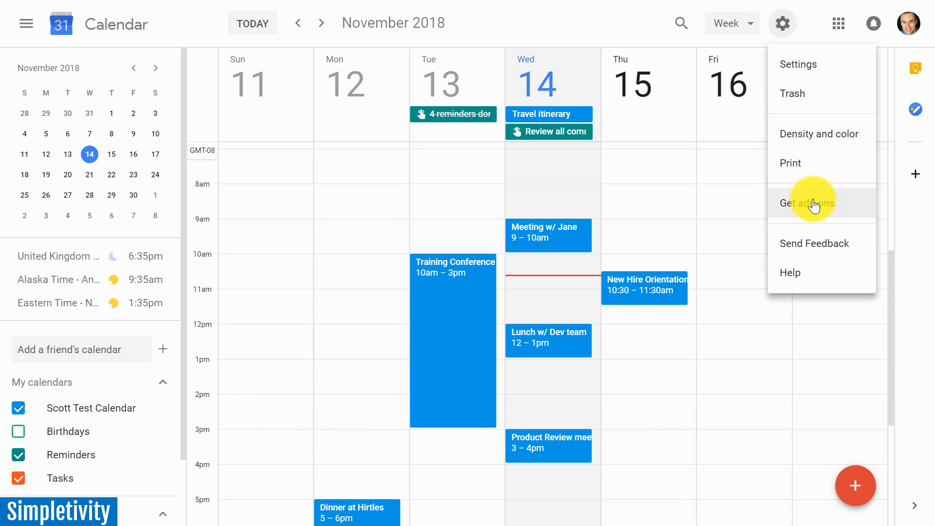
pyautogui.click(828, 208)
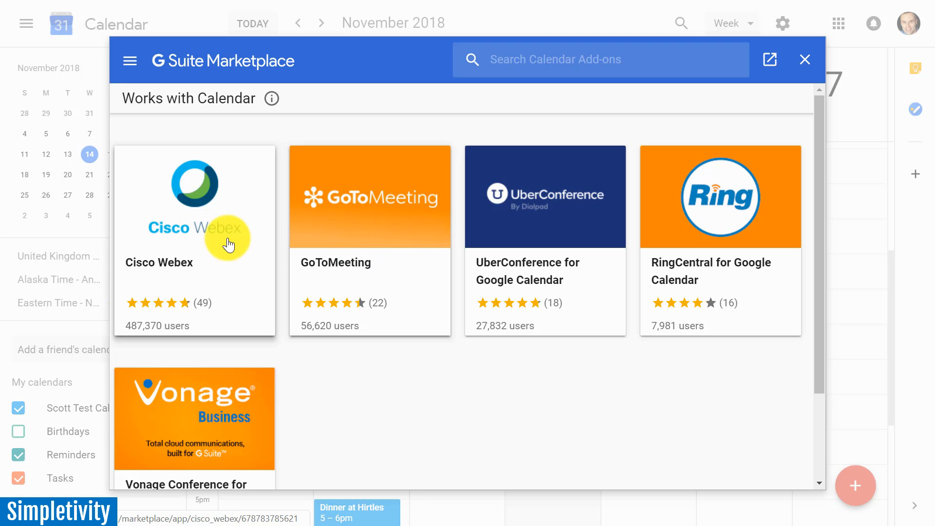
pyautogui.click(804, 64)
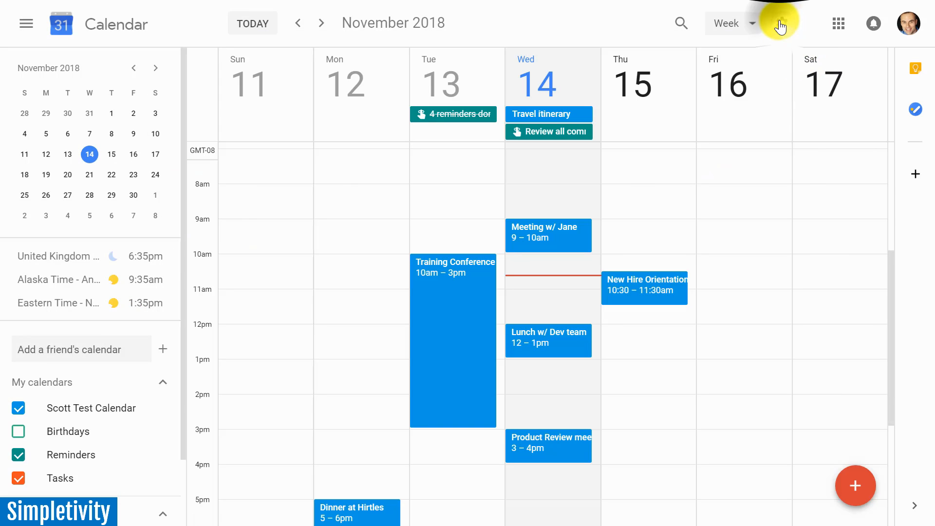
# Open the general calendar settings and select 1:00pm as the time format.
pyautogui.click(781, 25)
pyautogui.click(800, 68)
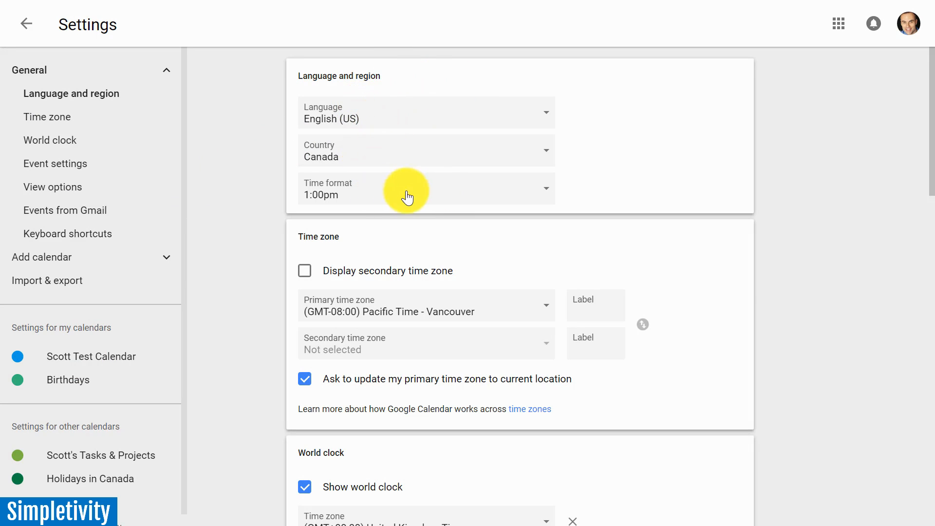
pyautogui.click(439, 195)
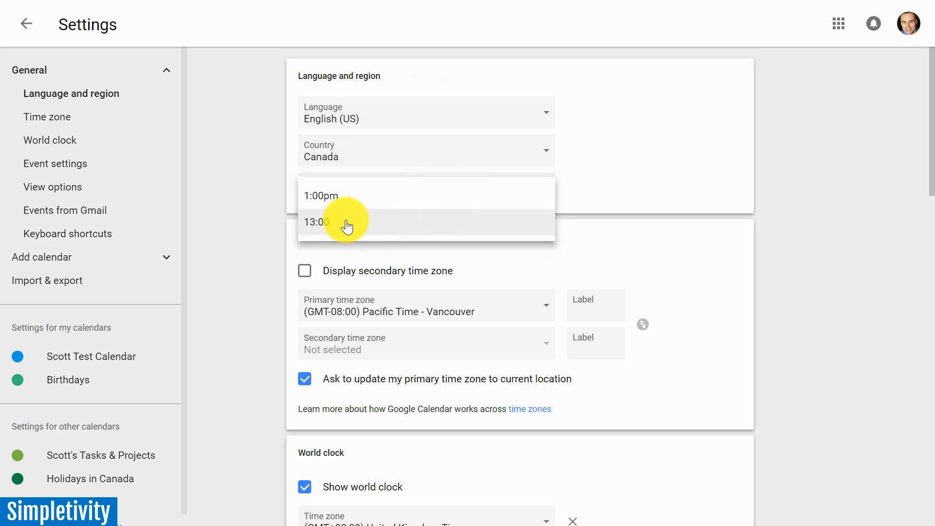
pyautogui.click(345, 197)
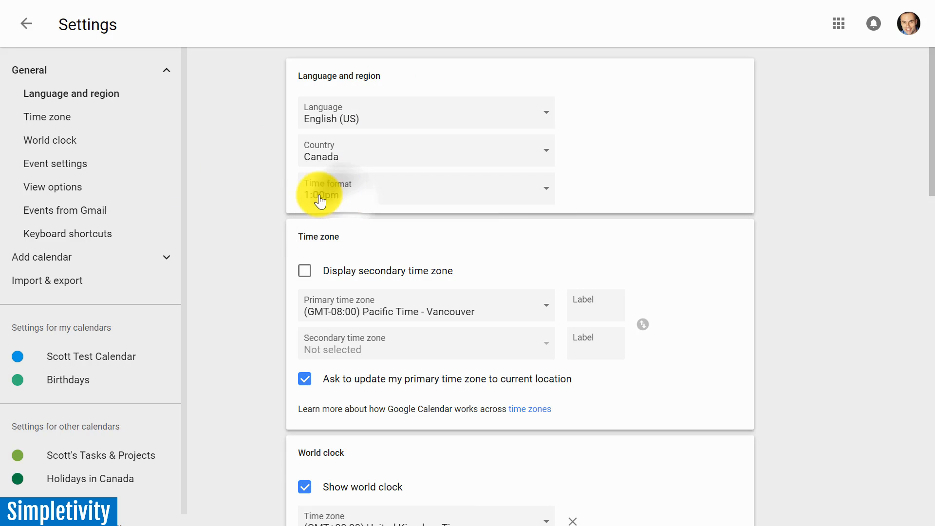
# Display Eastern Time - New York as the secondary time zone, labelling the primary zone Home and the secondary zone NY.
pyautogui.scroll(-2, 244, 248)
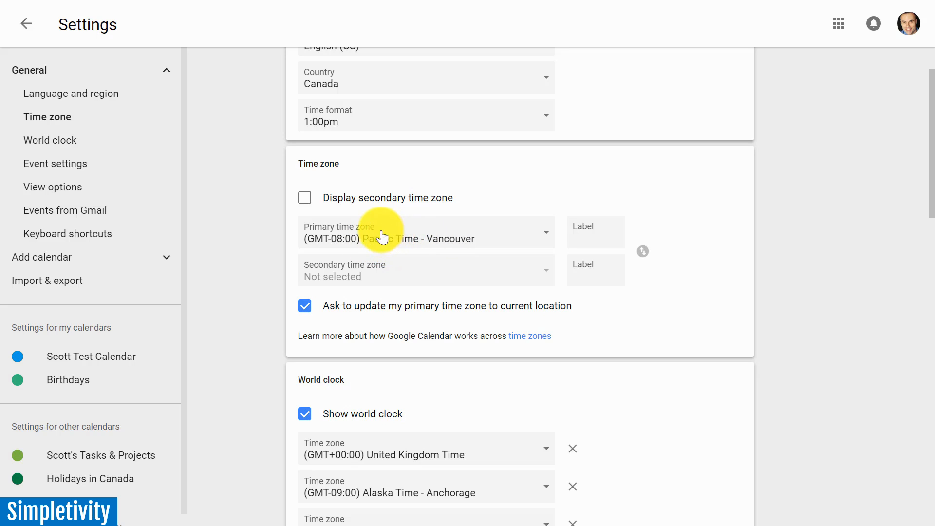
pyautogui.click(305, 200)
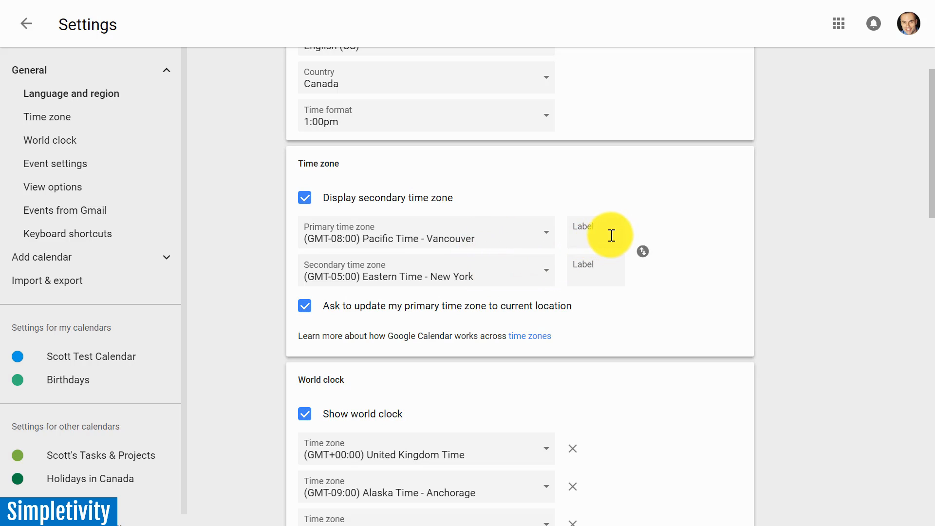
pyautogui.click(594, 236)
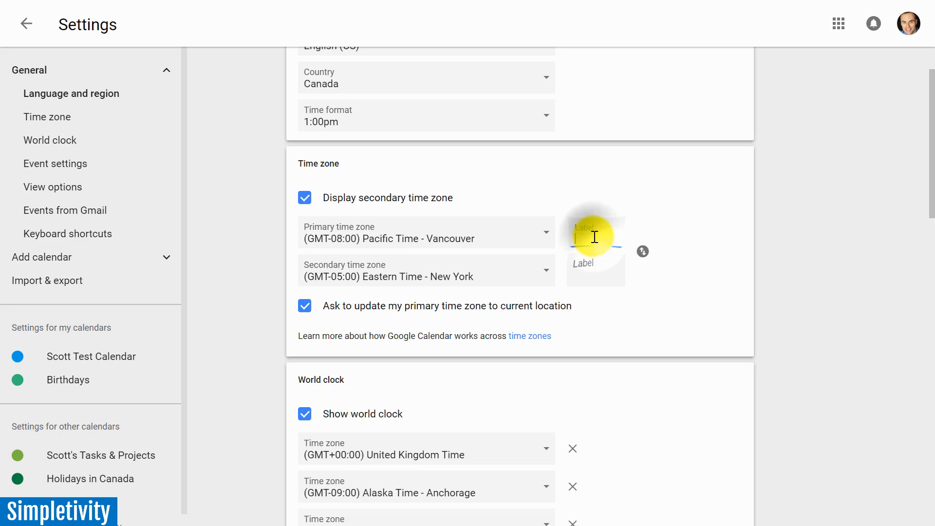
pyautogui.write('Home')
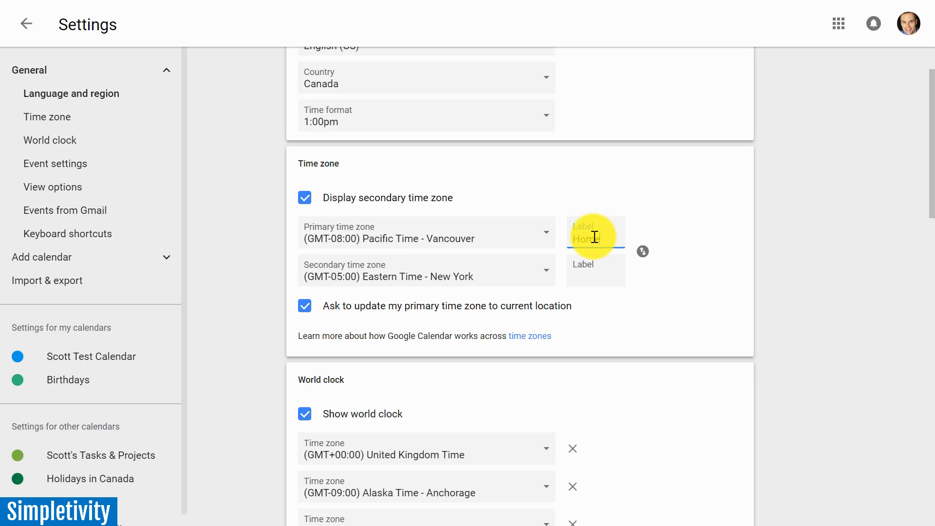
pyautogui.click(595, 275)
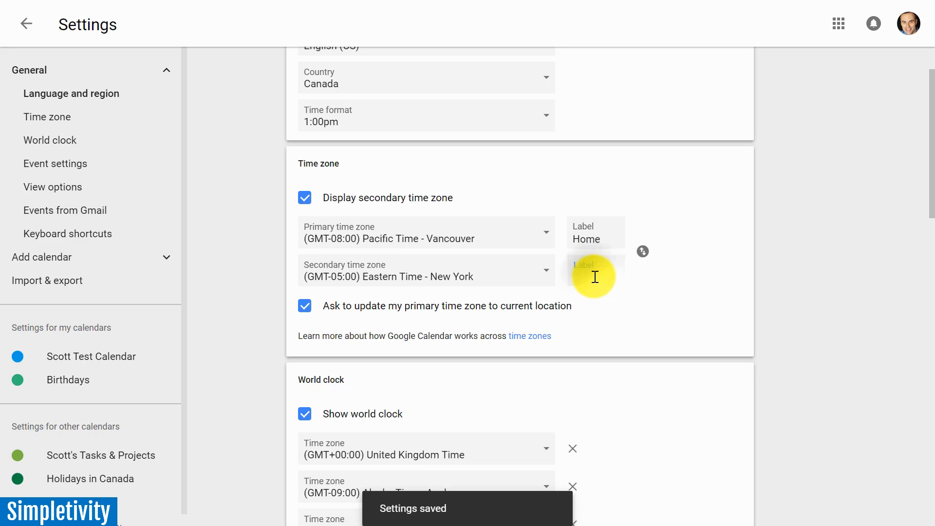
pyautogui.write('NY')
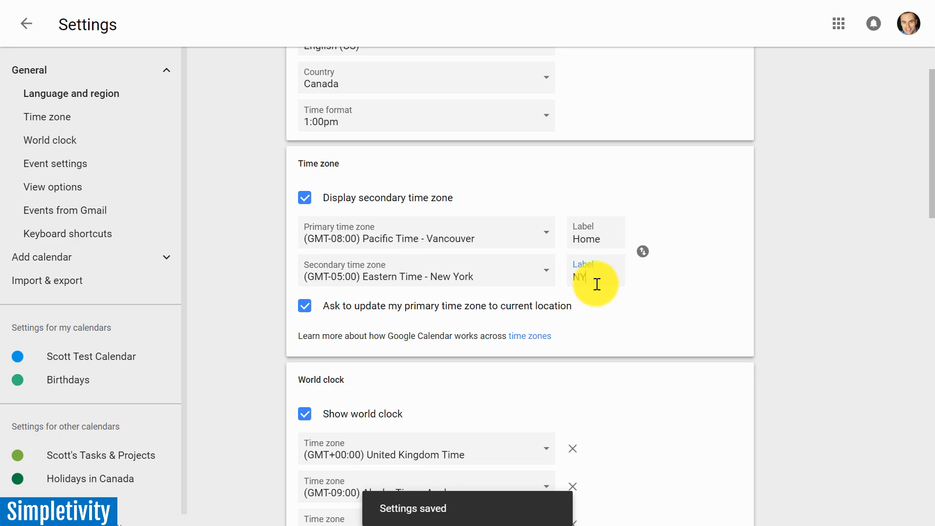
pyautogui.click(233, 288)
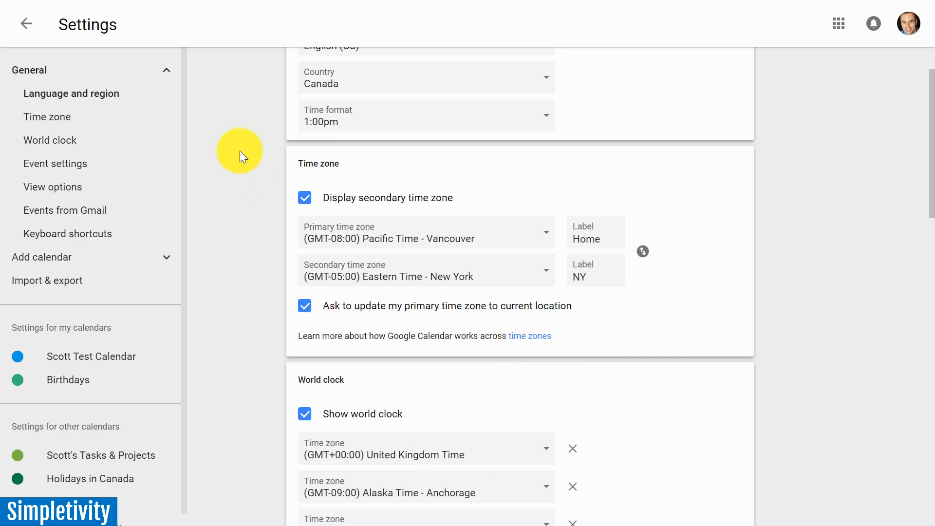
# Check the two time zone columns in the week view and the Training Conference event's start time choices, leaving the event unedited.
pyautogui.click(27, 25)
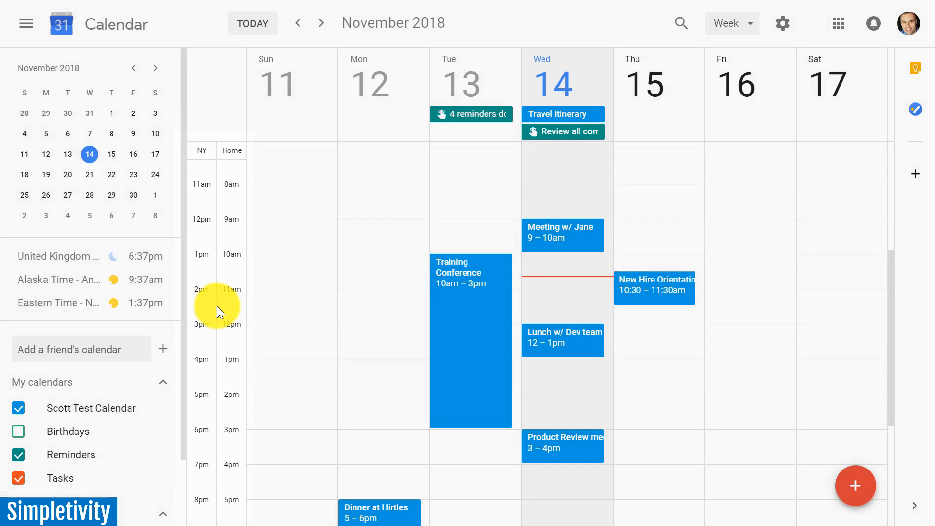
pyautogui.click(470, 277)
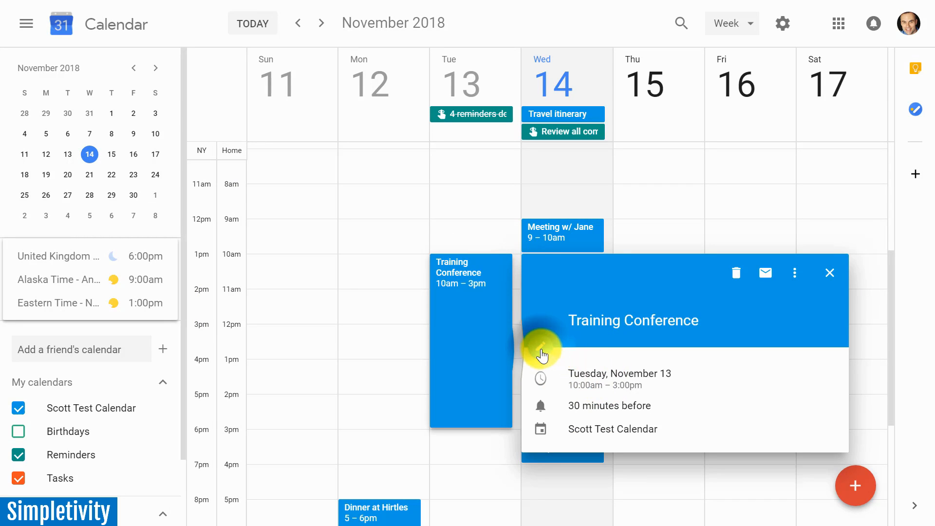
pyautogui.click(540, 352)
pyautogui.click(151, 76)
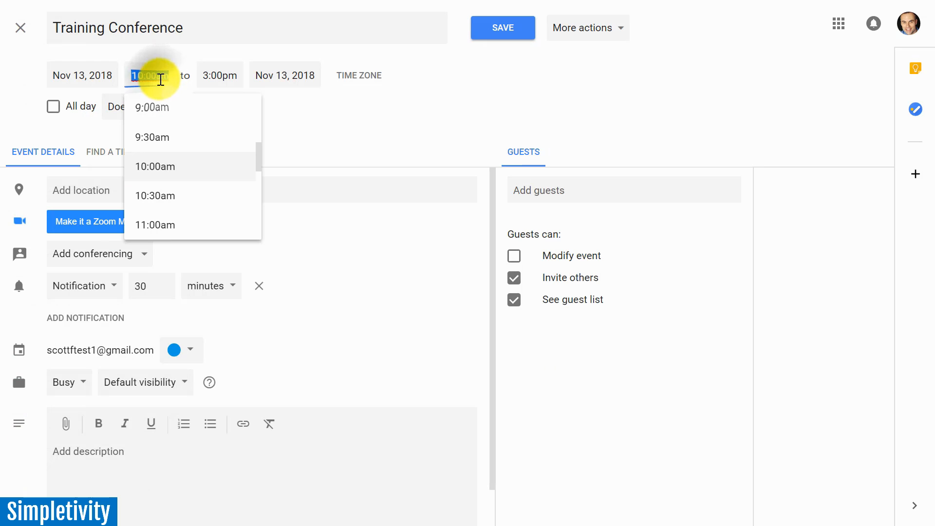
pyautogui.click(18, 30)
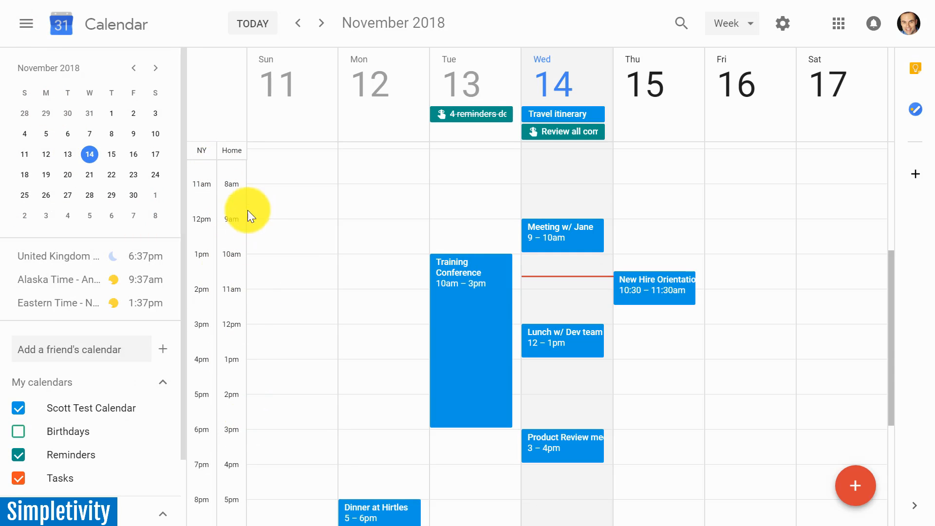
# Review the time zone and world clock settings, and check the world clock times shown on the calendar.
pyautogui.click(782, 24)
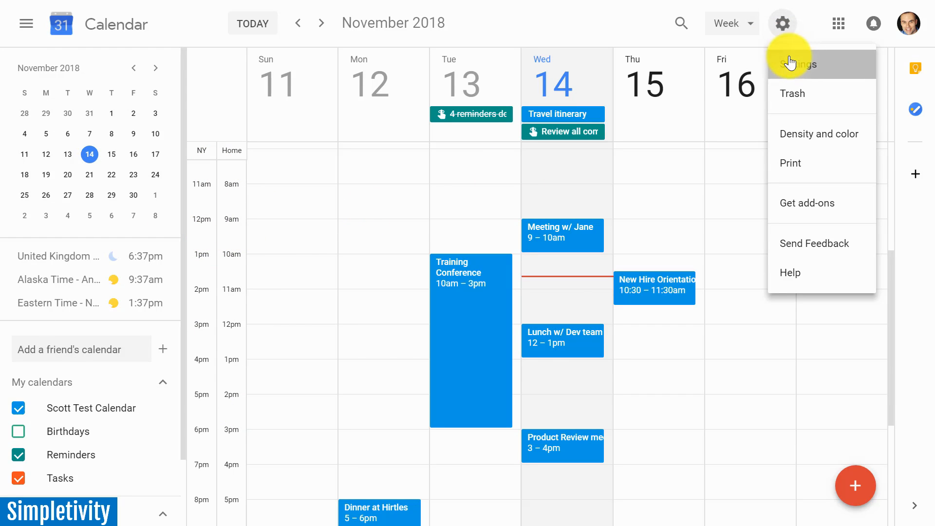
pyautogui.click(790, 62)
pyautogui.scroll(-1, 270, 316)
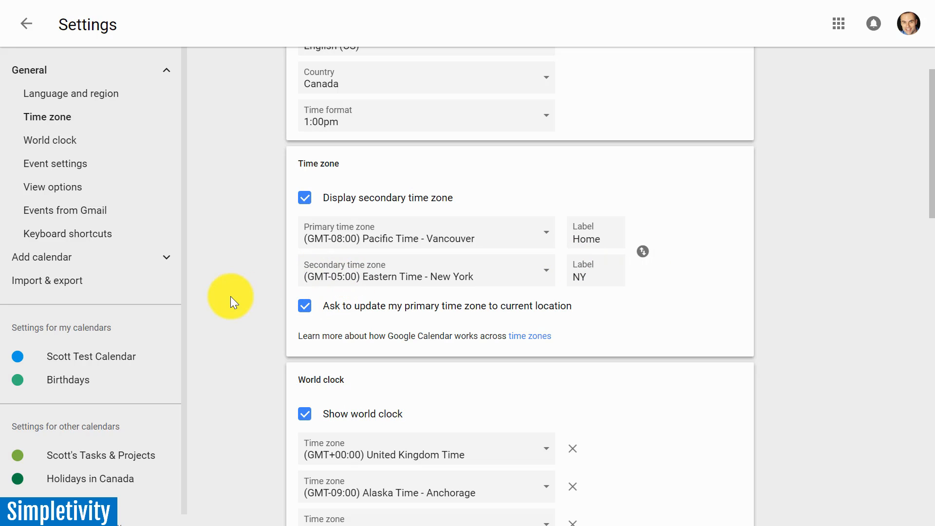
pyautogui.scroll(-1, 310, 288)
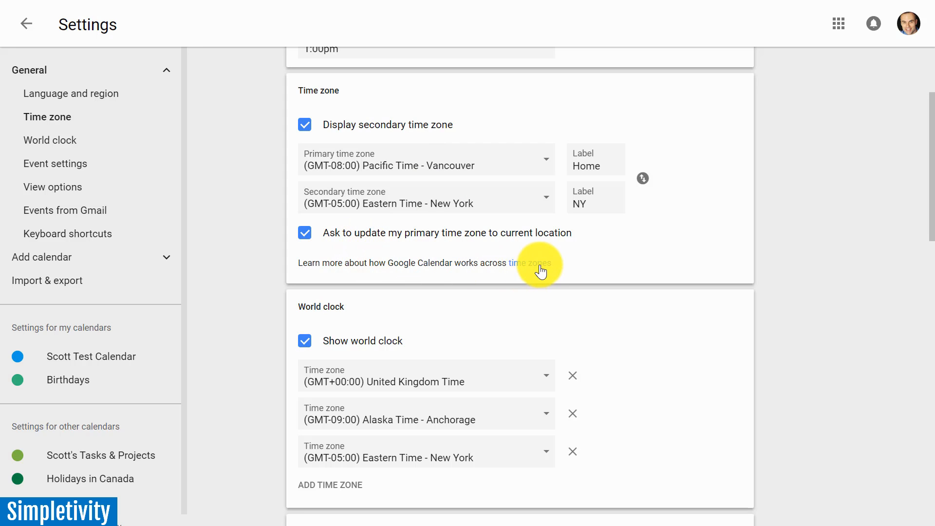
pyautogui.scroll(-3, 226, 298)
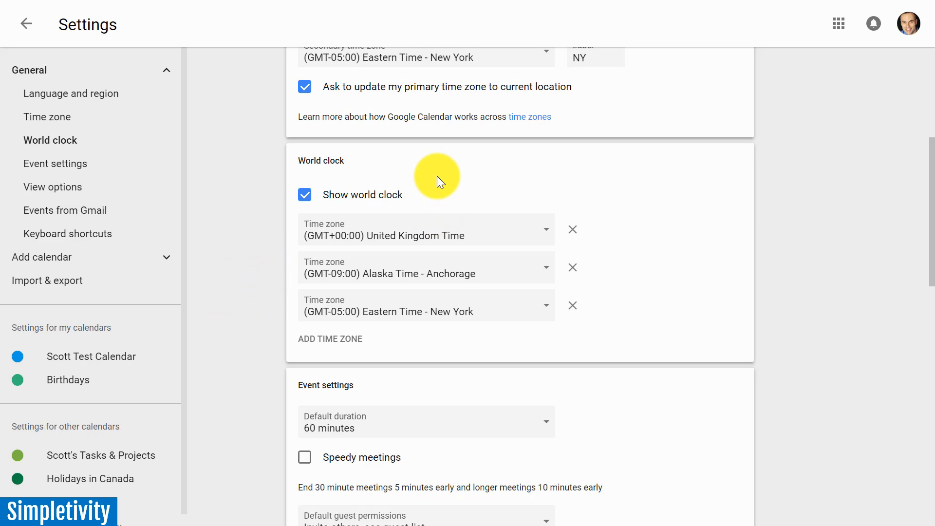
pyautogui.click(305, 195)
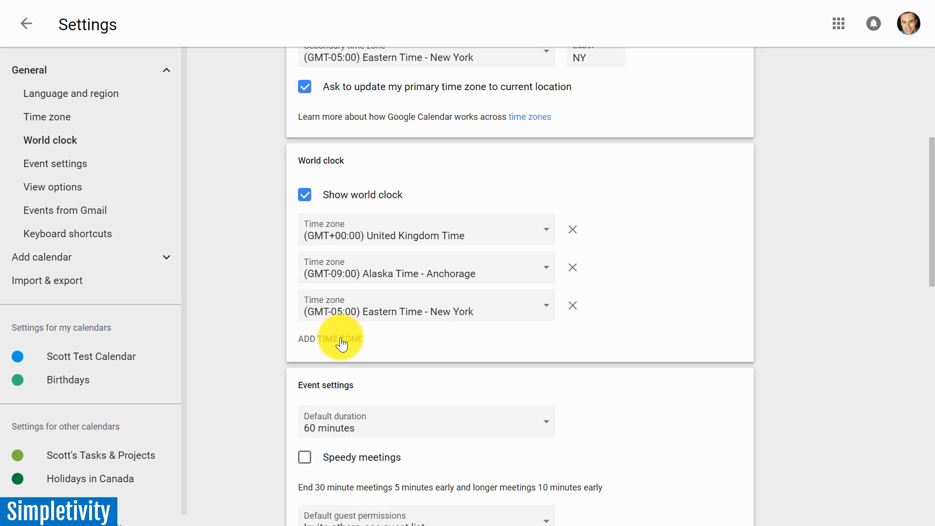
pyautogui.click(31, 32)
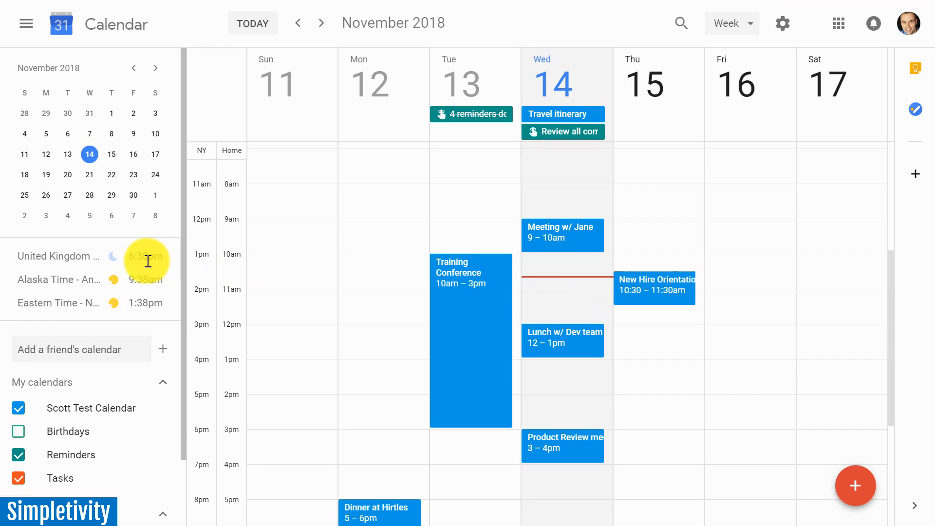
pyautogui.moveTo(148, 259)
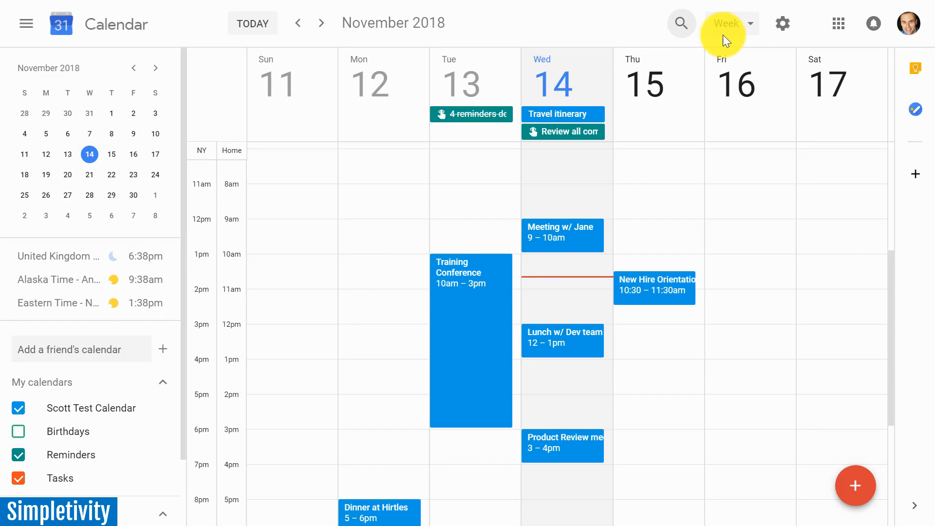
# Turn the world clock display off and back on in the general settings.
pyautogui.click(779, 26)
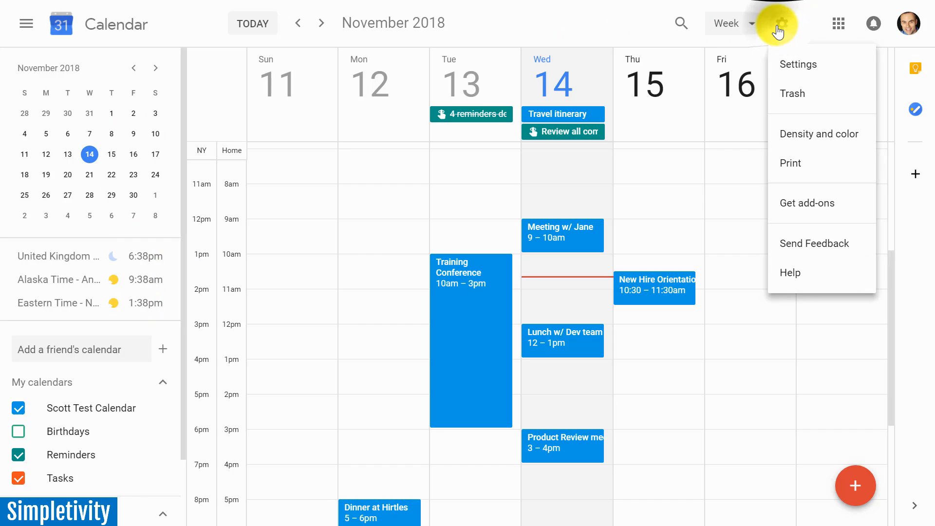
pyautogui.click(795, 68)
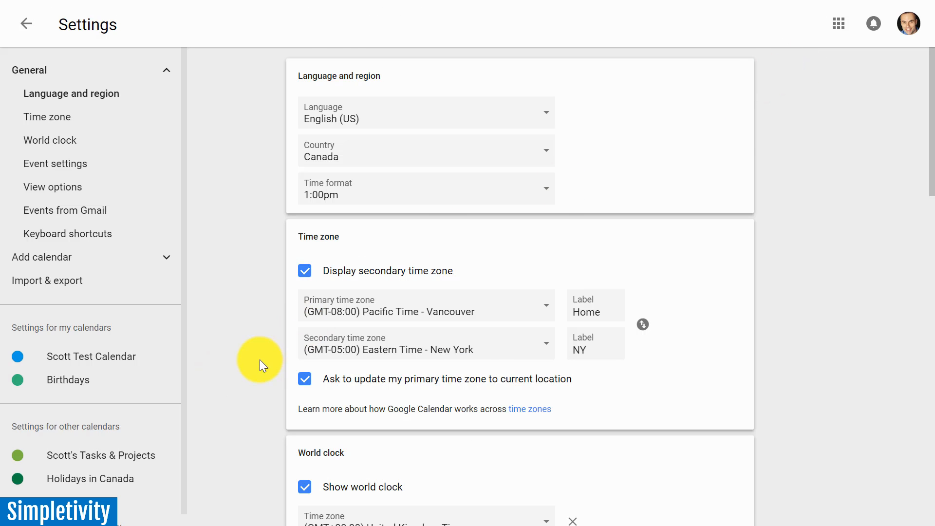
pyautogui.scroll(-5, 260, 365)
pyautogui.click(310, 269)
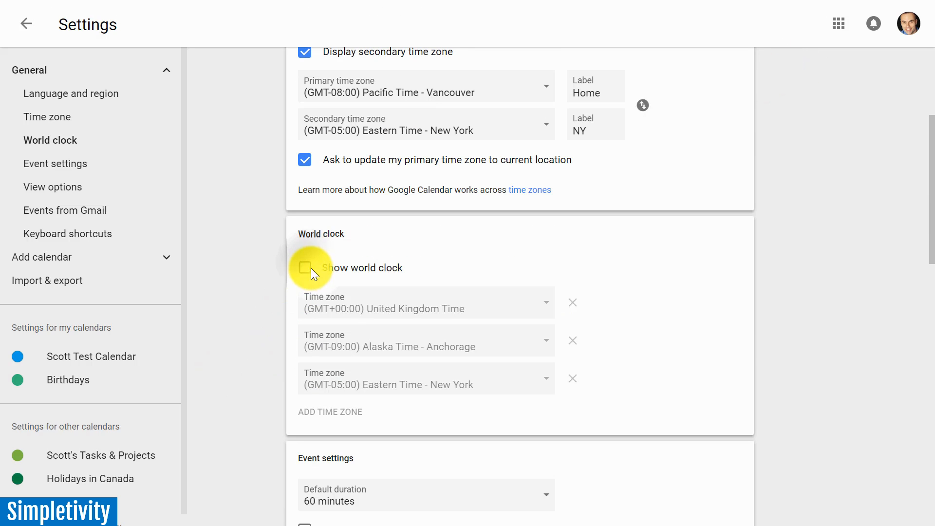
pyautogui.click(304, 270)
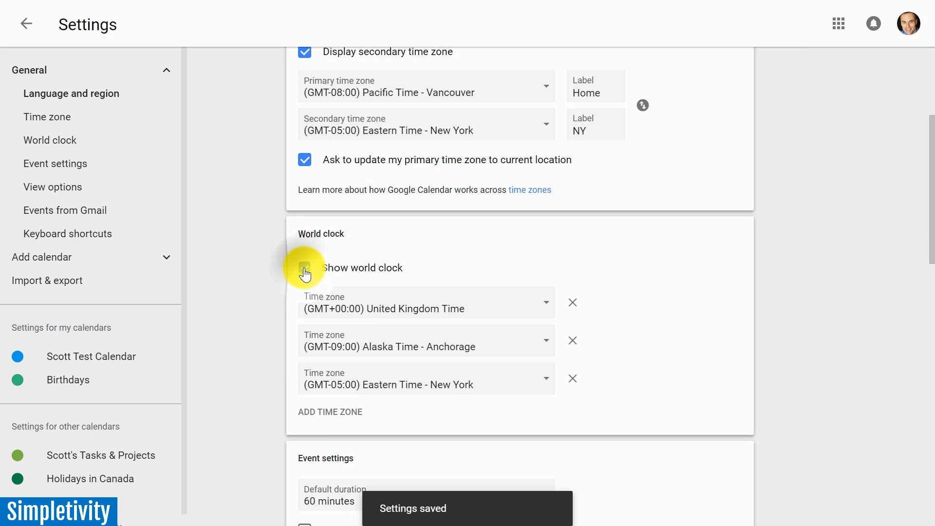
# Set the default event duration to 30 minutes and return to the calendar.
pyautogui.scroll(-2, 275, 302)
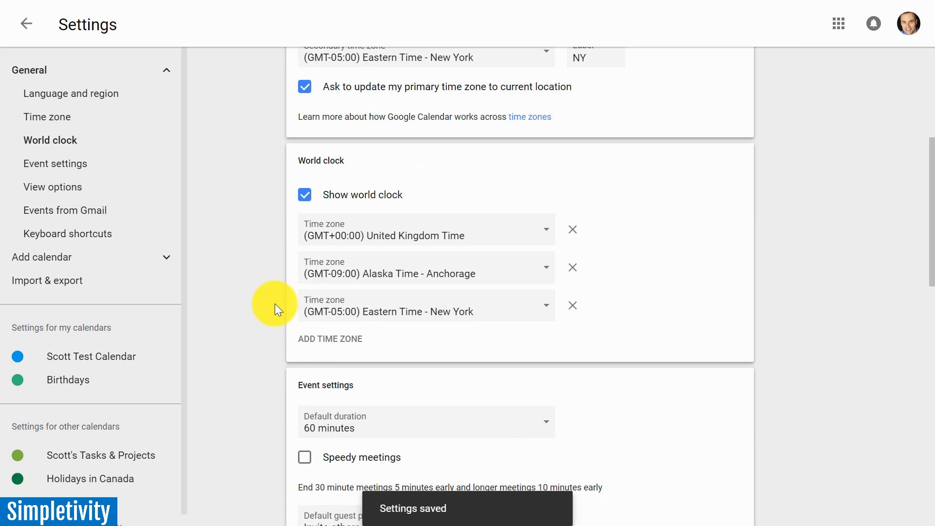
pyautogui.scroll(-2, 274, 303)
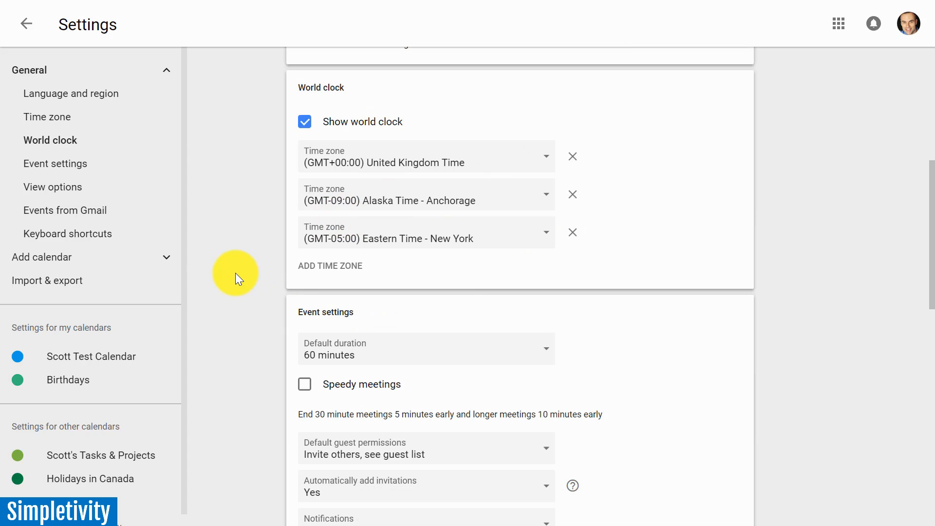
pyautogui.scroll(-3, 235, 274)
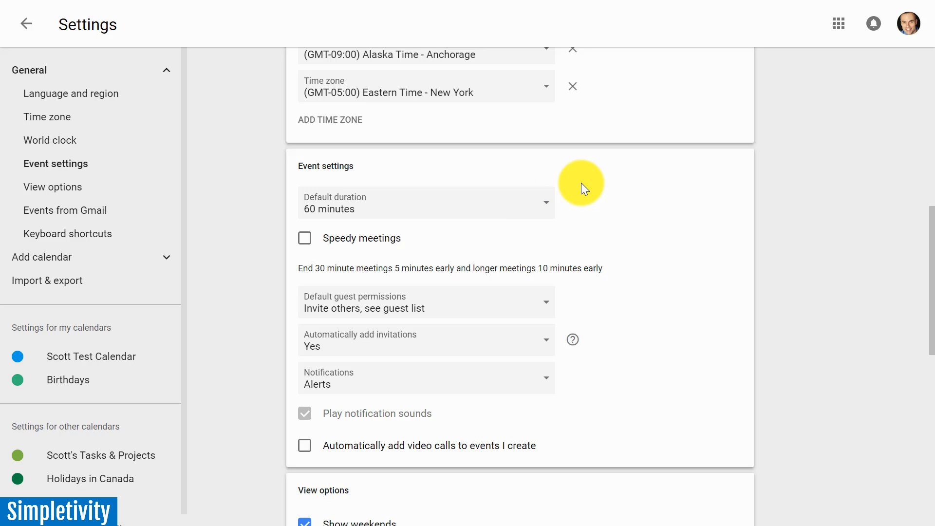
pyautogui.click(511, 210)
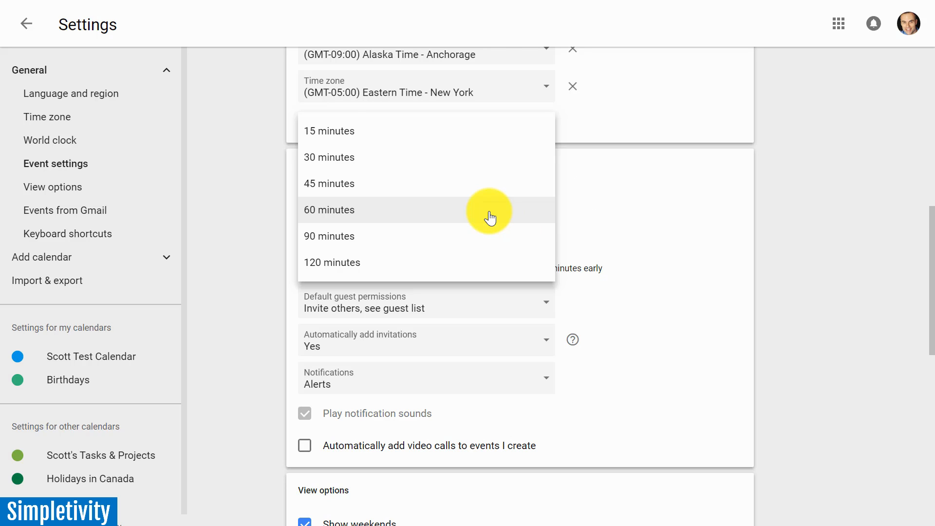
pyautogui.click(388, 166)
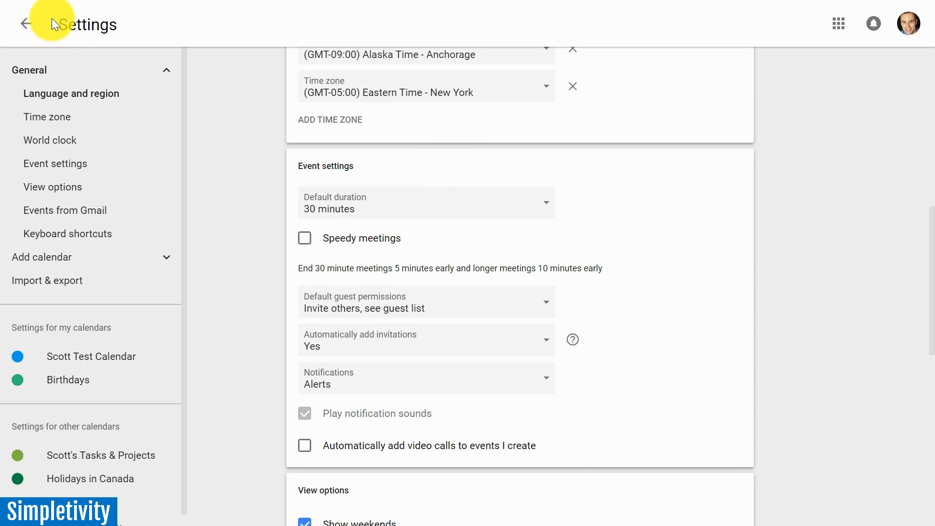
pyautogui.click(36, 24)
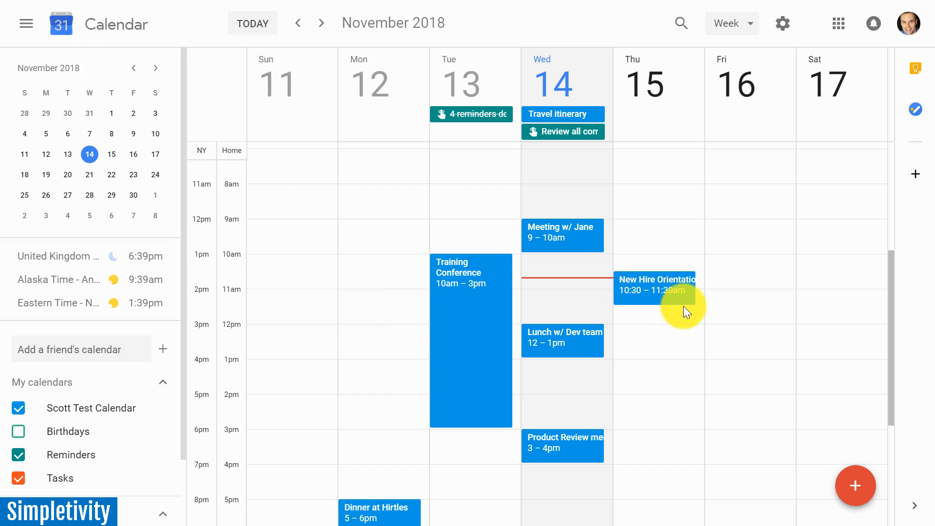
# Draft an untitled event on Nov 16, 2018 from 9:00am with its end time changed to 10:00am, and discard it.
pyautogui.click(741, 226)
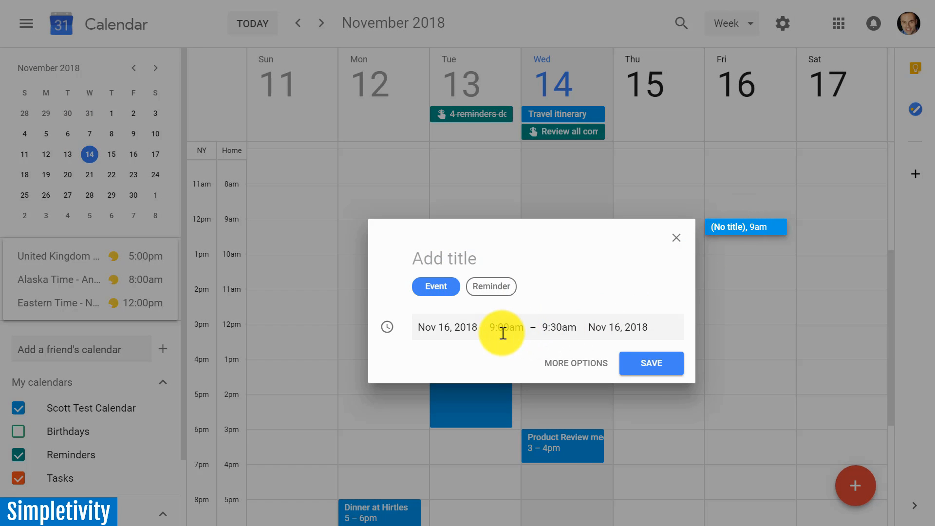
pyautogui.click(563, 328)
pyautogui.click(563, 425)
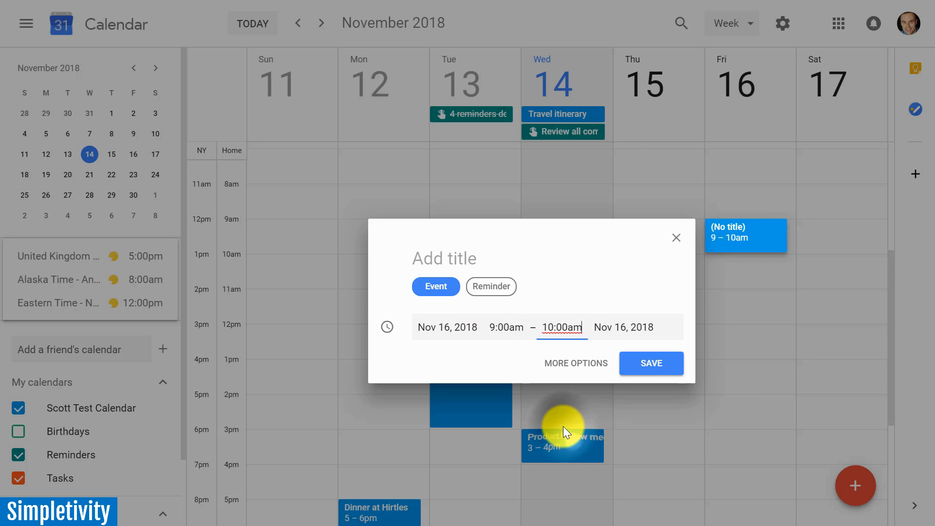
pyautogui.click(678, 238)
# Reopen the calendar settings and set the default event duration to 60 minutes.
pyautogui.click(783, 24)
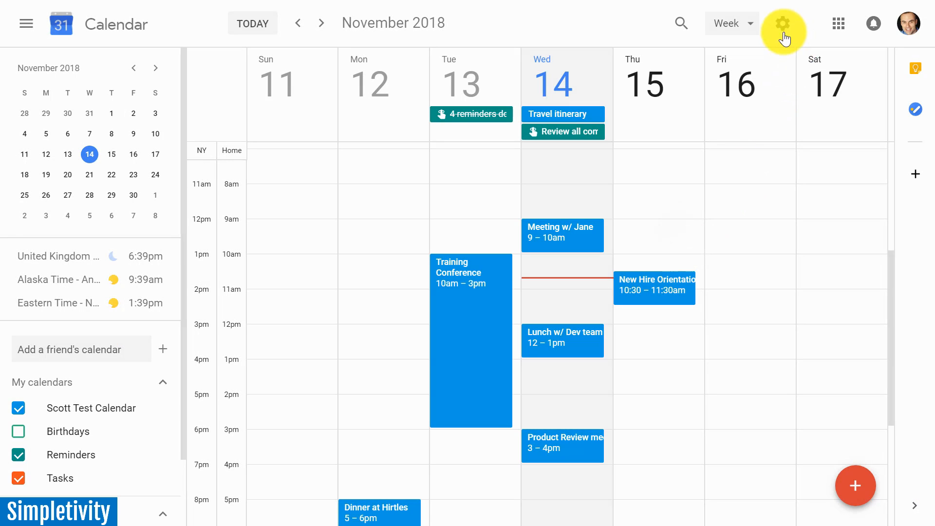
pyautogui.click(797, 70)
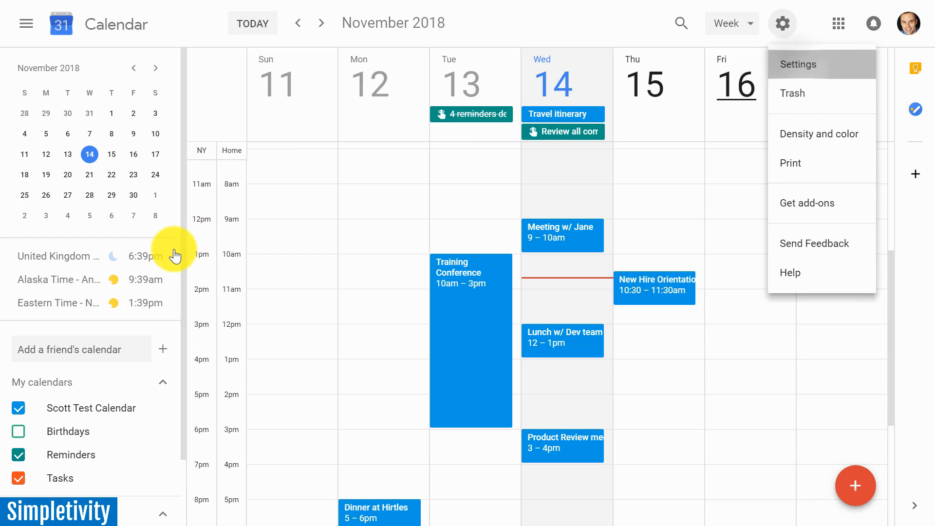
pyautogui.scroll(-10, 198, 313)
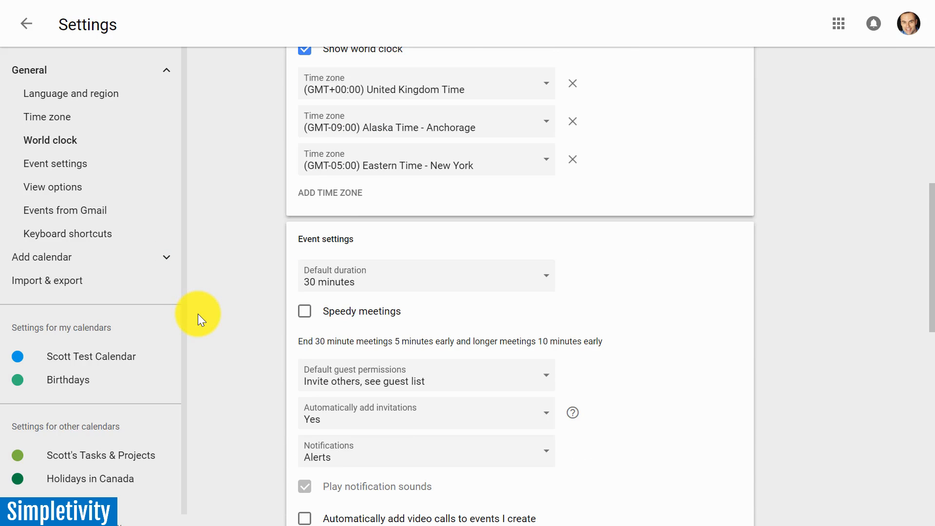
pyautogui.click(534, 208)
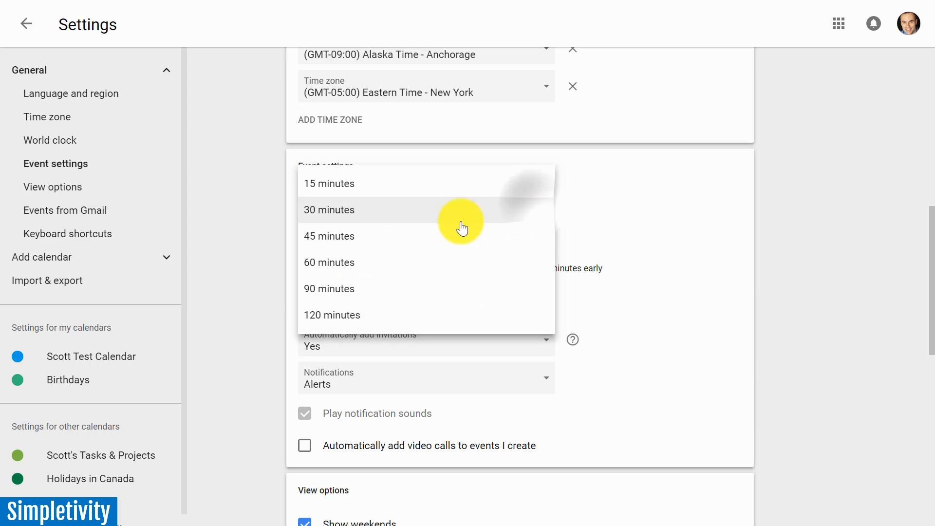
pyautogui.click(344, 270)
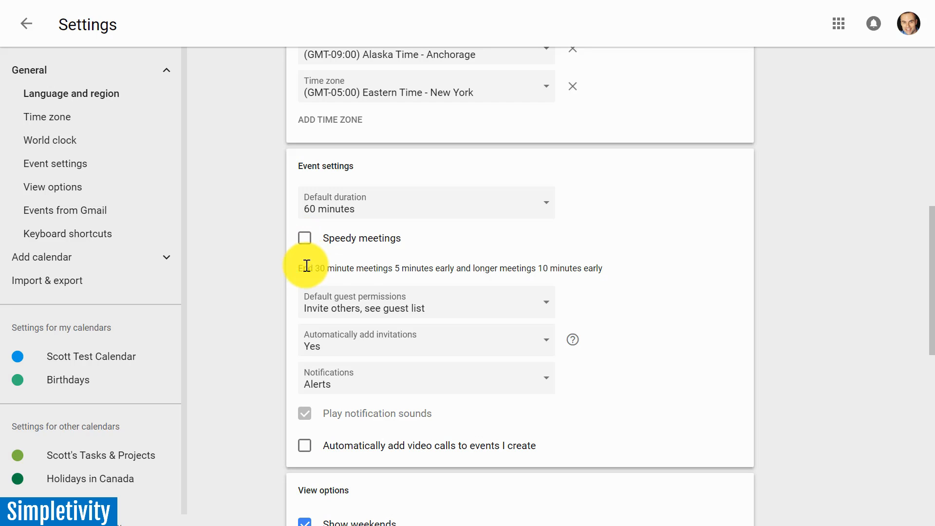
# Enable Speedy meetings, look through the shortened default duration choices, and disable Speedy meetings again.
pyautogui.click(304, 241)
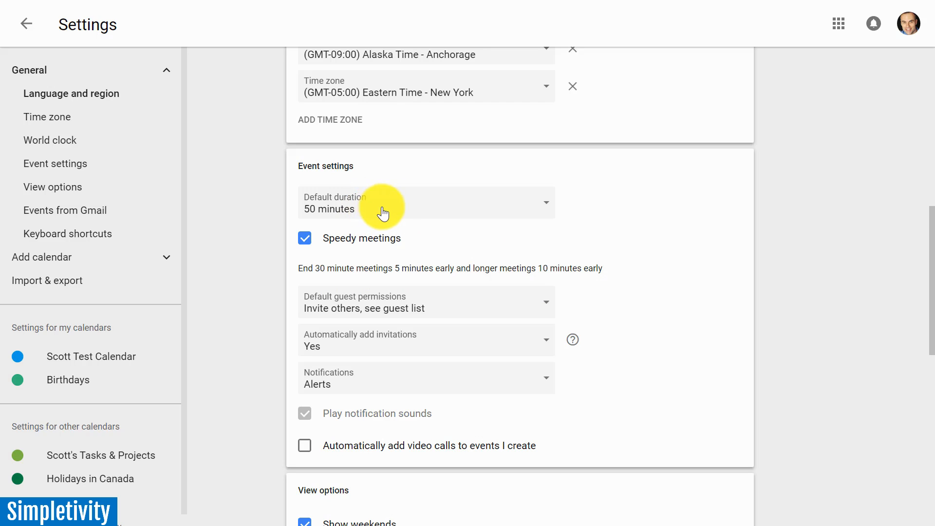
pyautogui.click(536, 210)
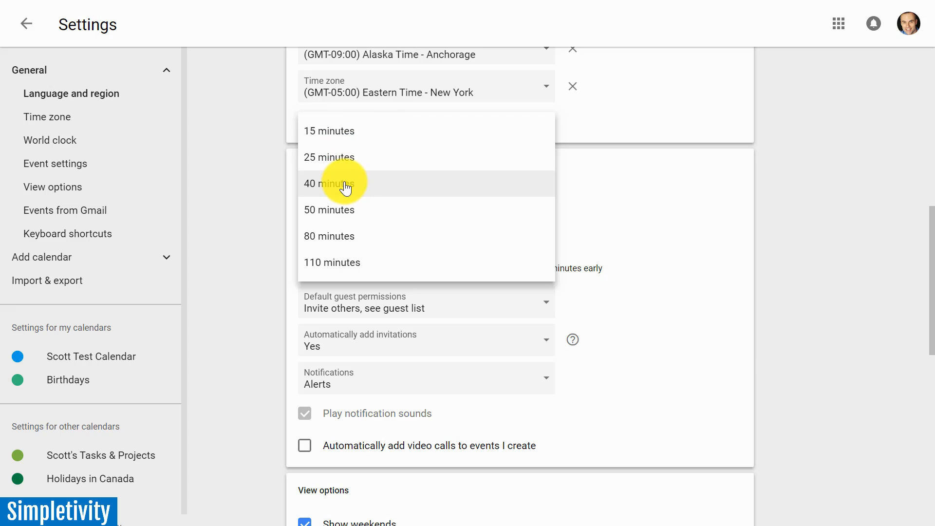
pyautogui.click(247, 255)
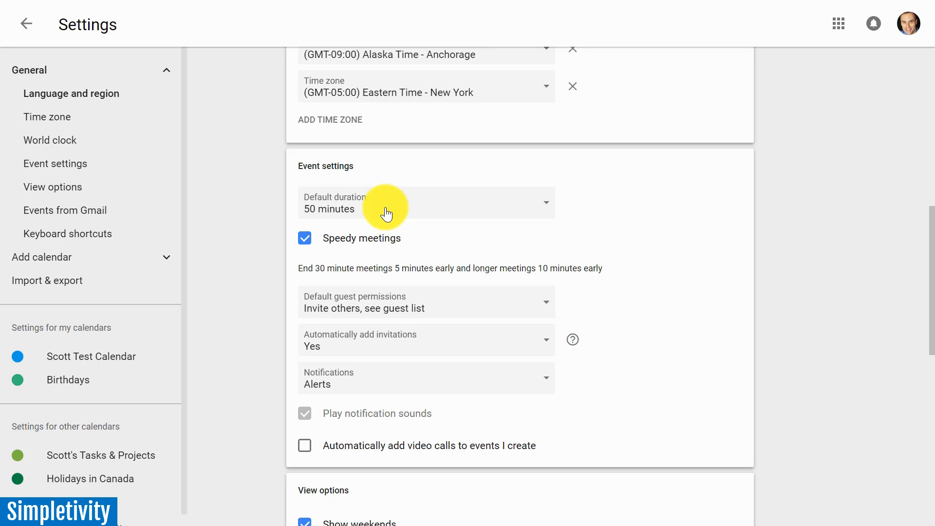
pyautogui.click(307, 242)
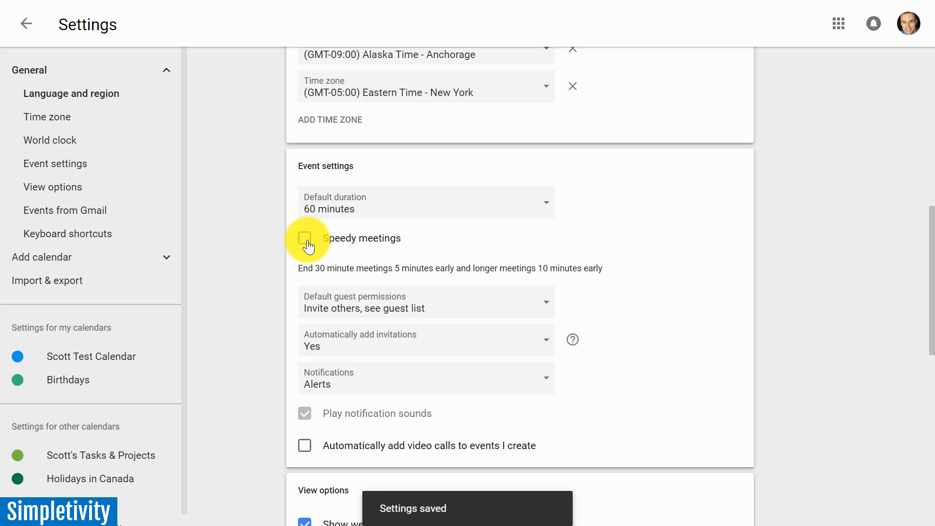
# Examine the default guest permissions available for events.
pyautogui.scroll(-2, 254, 251)
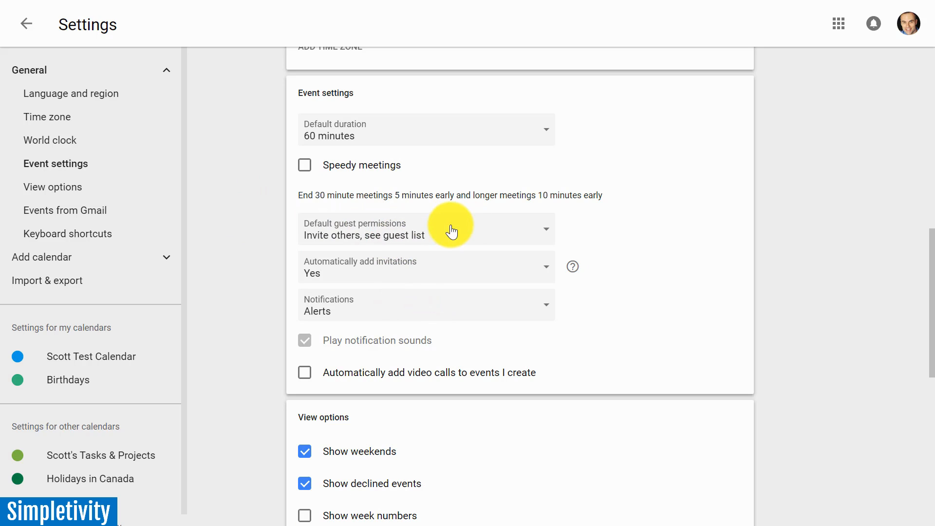
pyautogui.click(511, 233)
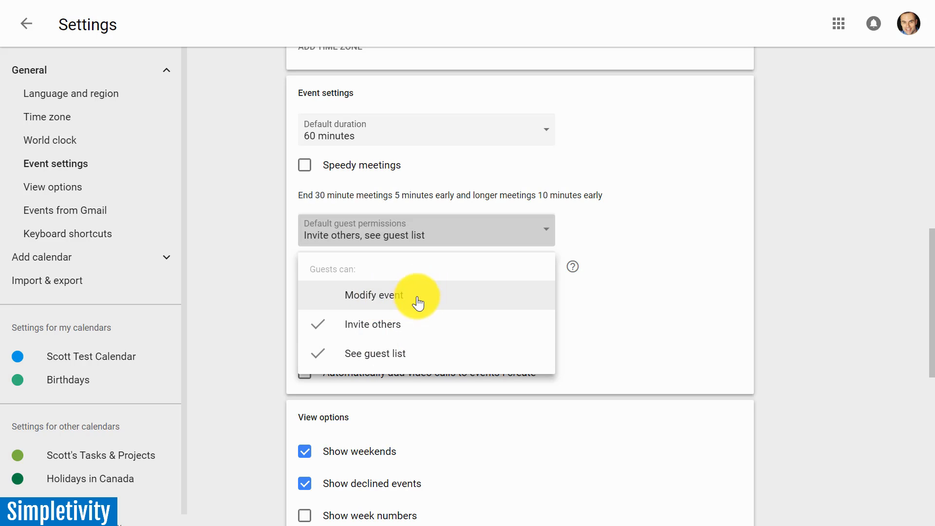
pyautogui.click(644, 239)
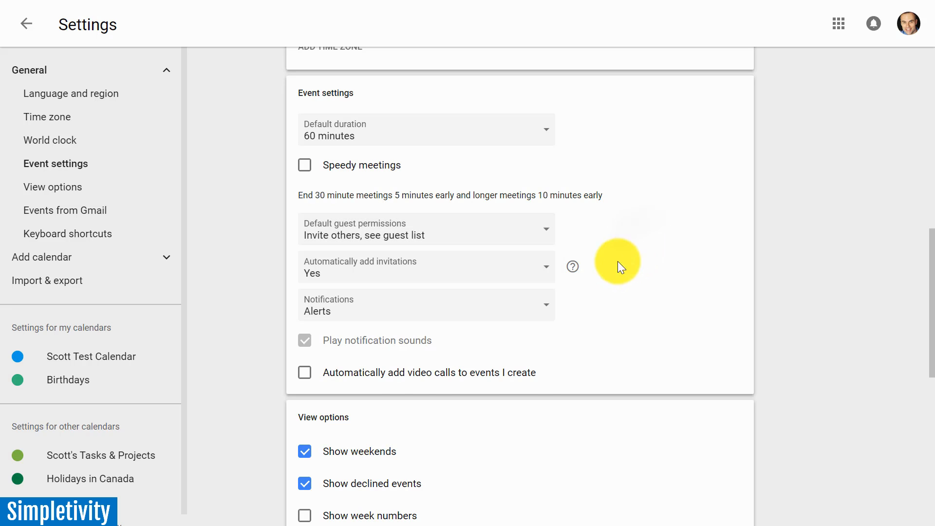
# Examine the choices for automatically adding invitations to the calendar and the help marker beside that setting.
pyautogui.click(539, 267)
pyautogui.click(689, 223)
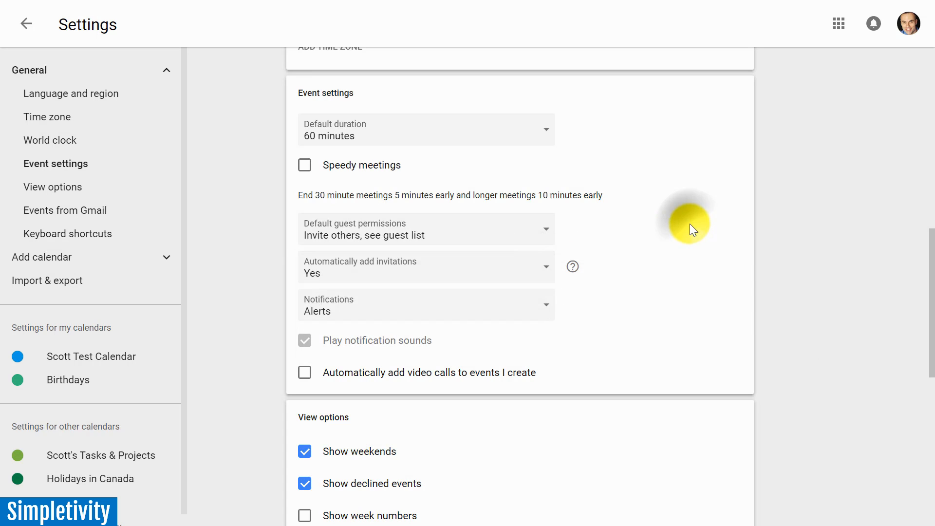
pyautogui.click(511, 269)
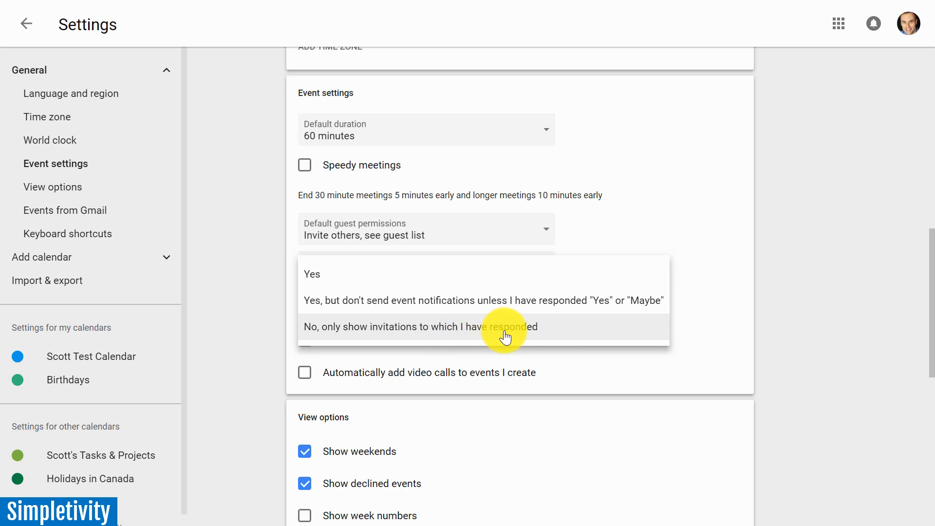
pyautogui.click(685, 217)
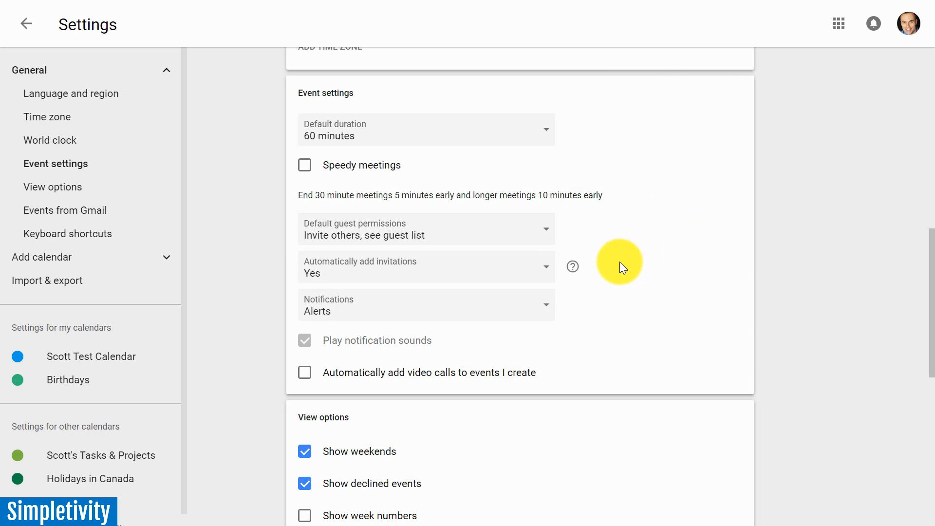
pyautogui.moveTo(573, 271)
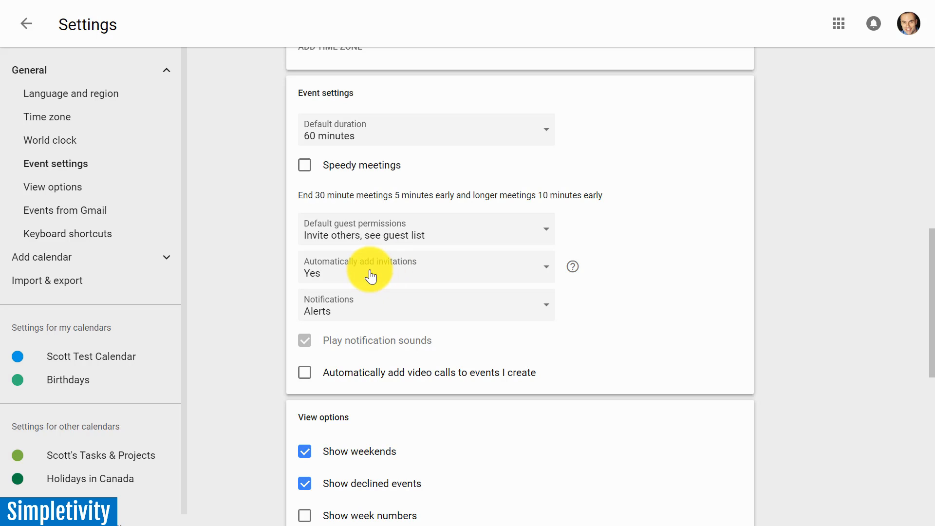
# Review the event notification choices, switch from Alerts to Desktop notifications, and set them back to Alerts.
pyautogui.click(534, 304)
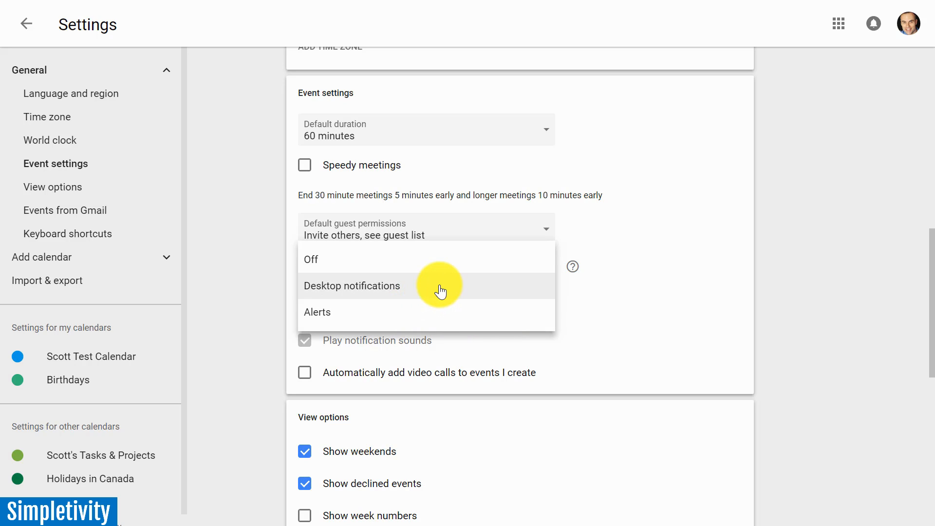
pyautogui.click(652, 306)
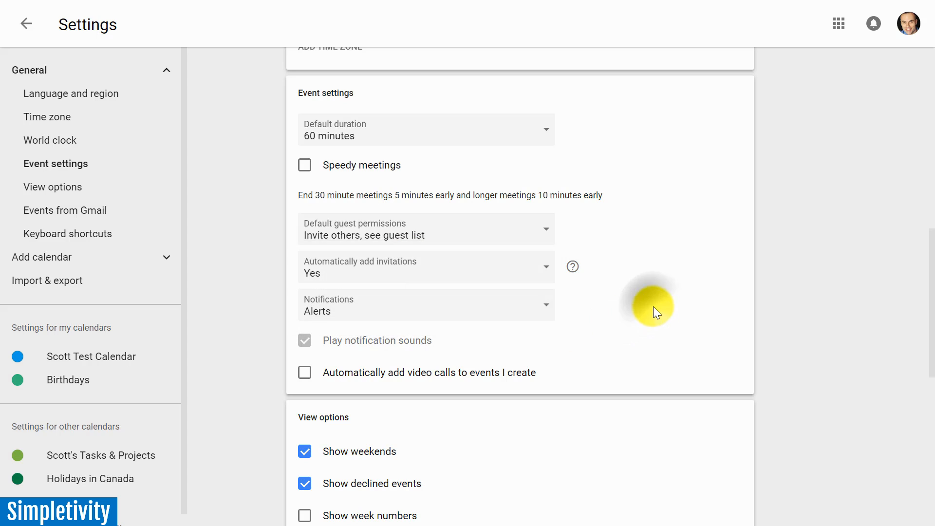
pyautogui.click(462, 314)
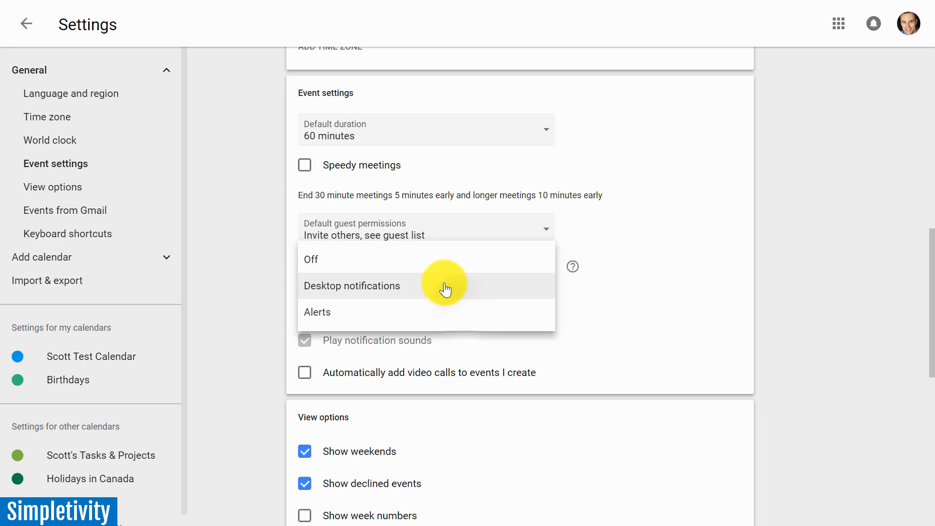
pyautogui.click(445, 289)
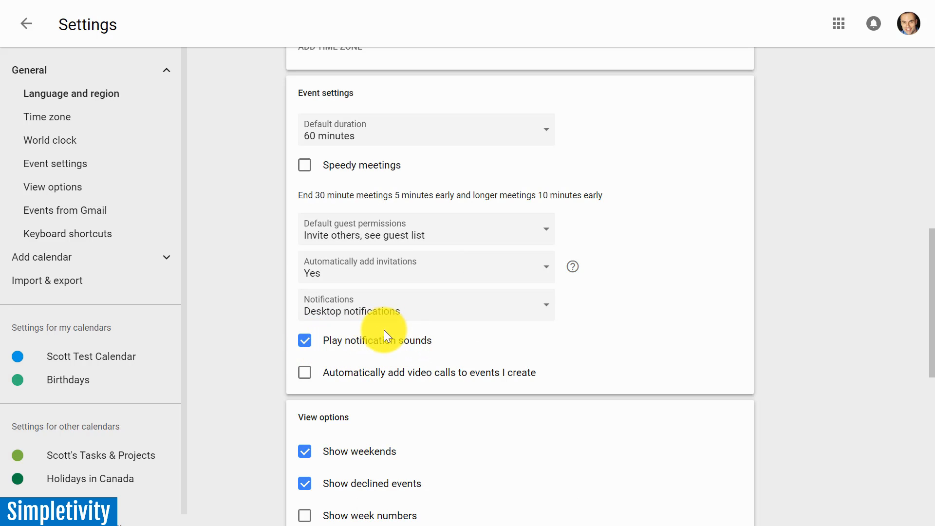
pyautogui.click(443, 311)
pyautogui.click(346, 337)
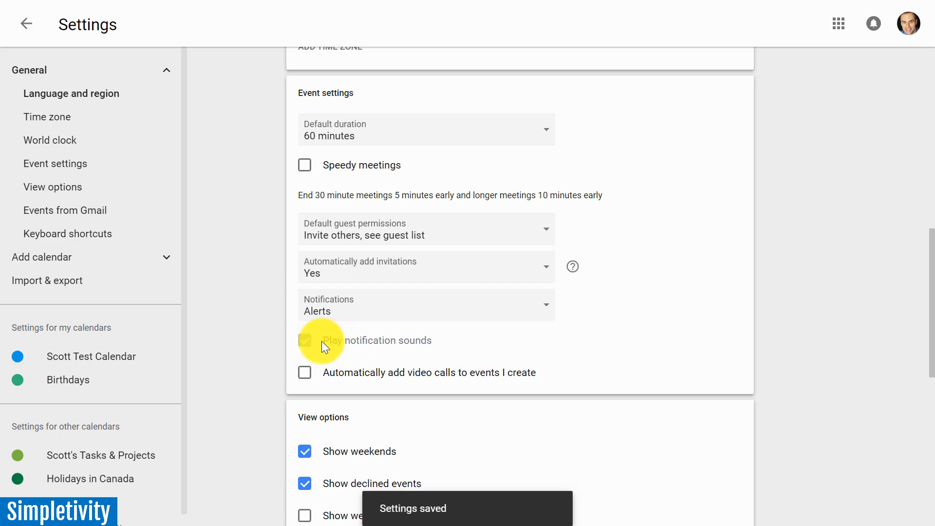
# Enable automatically adding video calls to created events and return to the calendar.
pyautogui.scroll(-3, 235, 364)
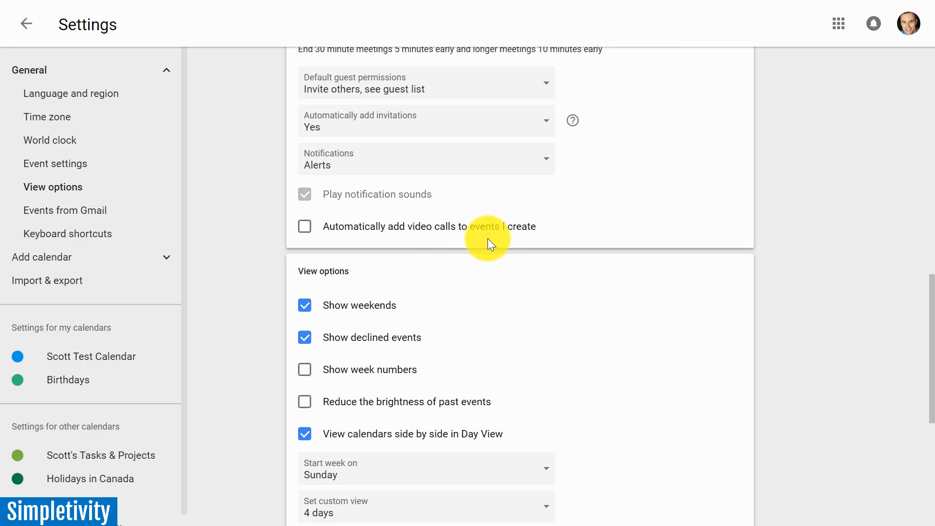
pyautogui.click(306, 236)
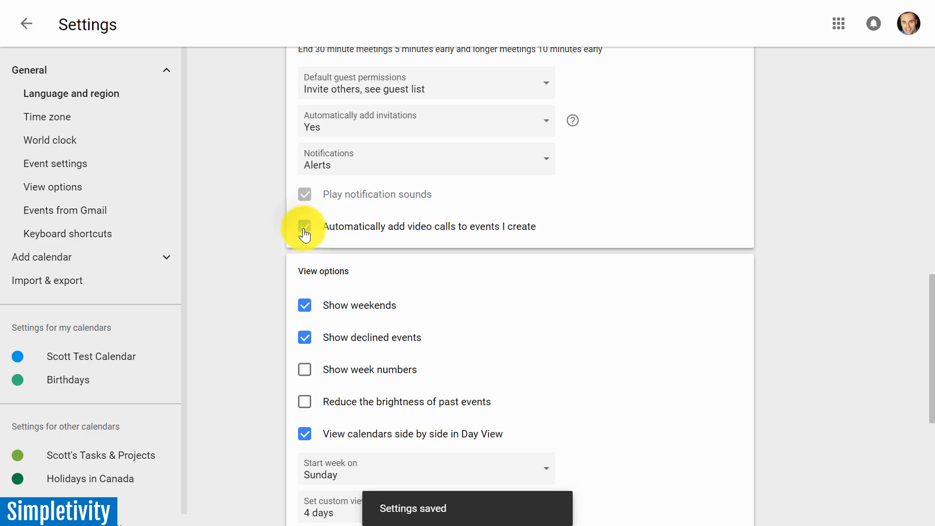
pyautogui.click(26, 27)
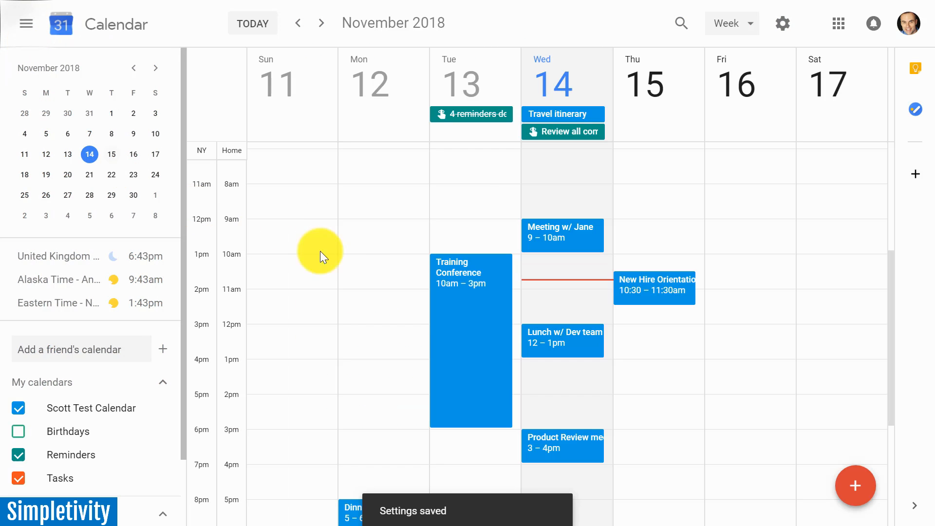
# Draft an event on Nov 16, 2018 from 10:00am to 11:00am and examine the conferencing choices in its full options.
pyautogui.click(750, 258)
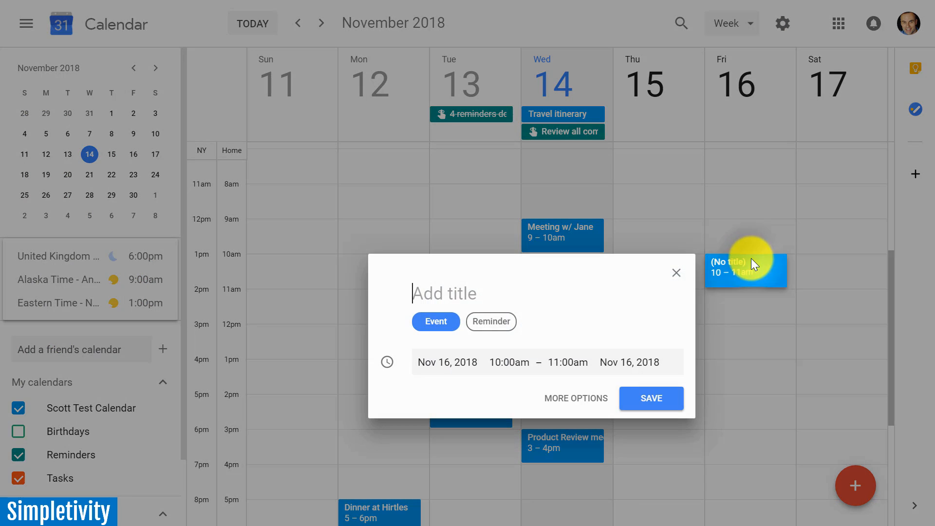
pyautogui.click(556, 403)
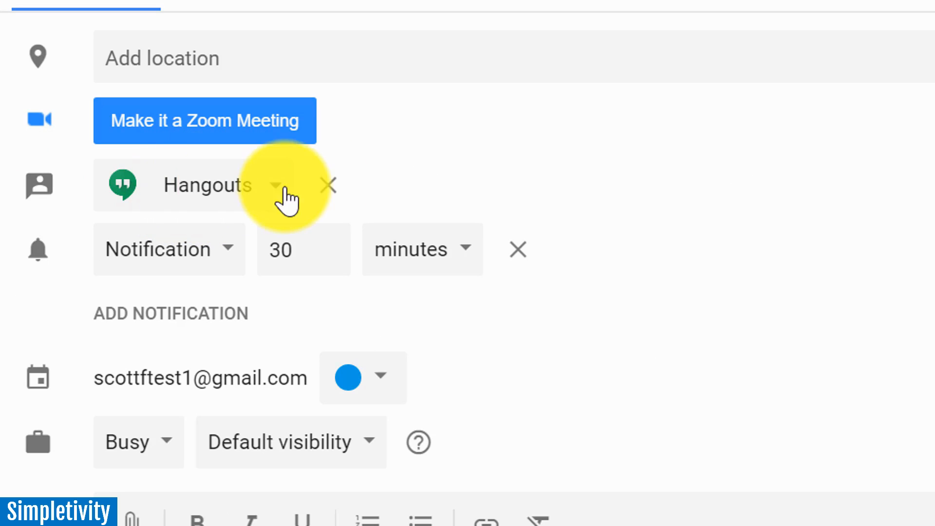
pyautogui.click(262, 189)
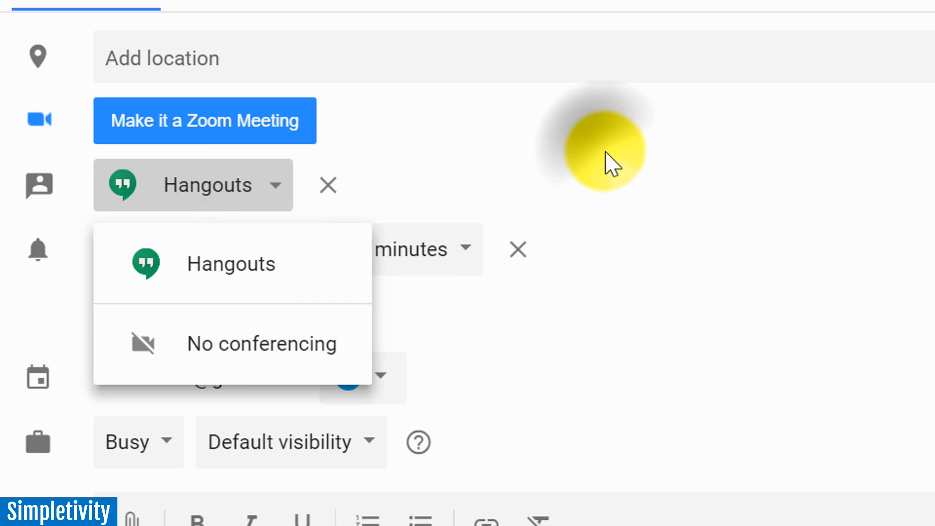
pyautogui.click(611, 160)
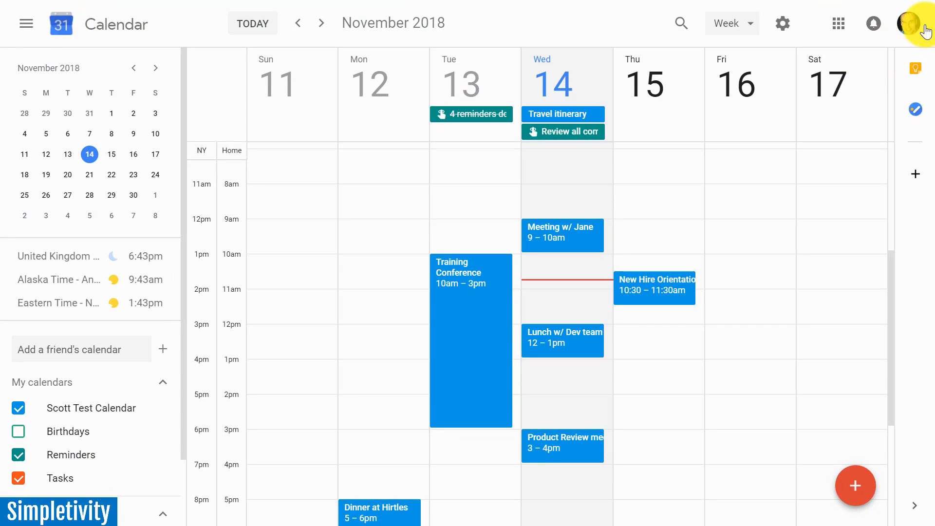
# Reopen the calendar settings and disable automatically adding video calls to created events.
pyautogui.click(782, 23)
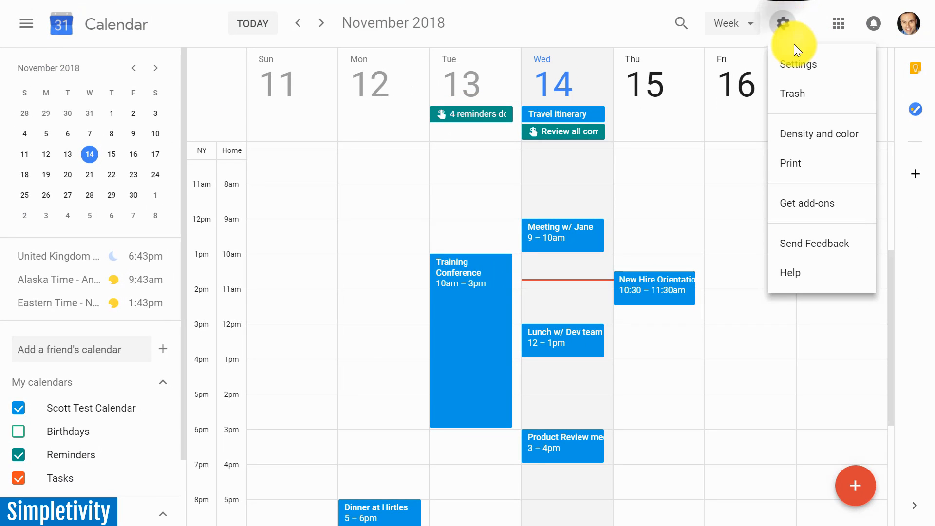
pyautogui.click(806, 68)
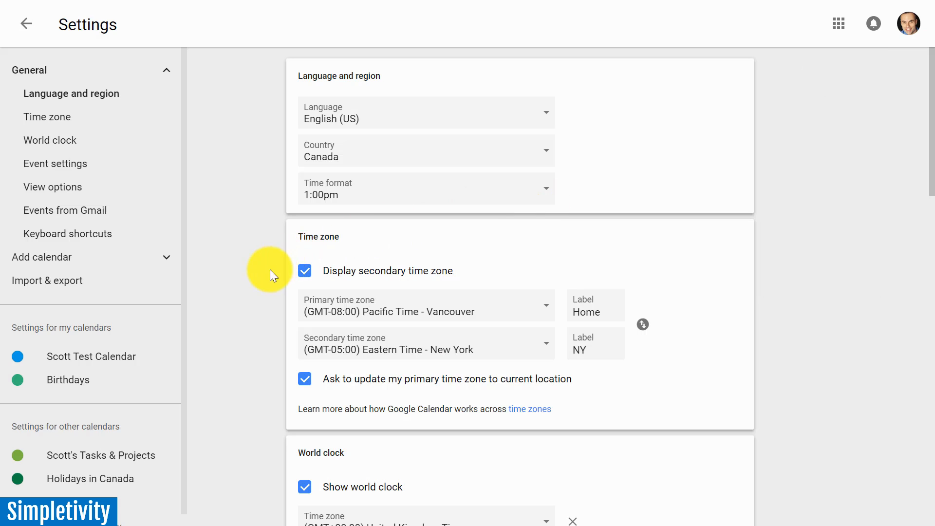
pyautogui.scroll(-10, 252, 276)
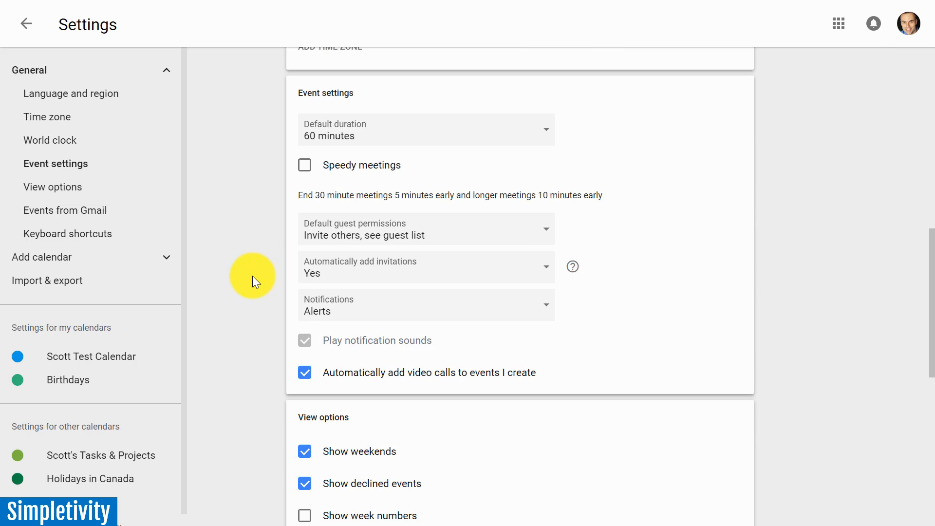
pyautogui.scroll(-3, 253, 275)
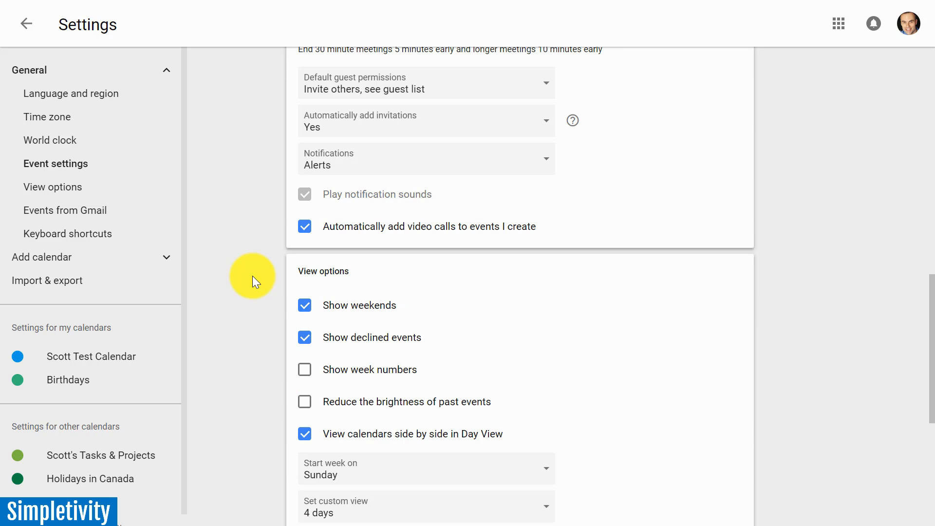
pyautogui.click(306, 234)
# Look through the view options, the Gmail events setting and the keyboard shortcuts setting.
pyautogui.scroll(-2, 273, 258)
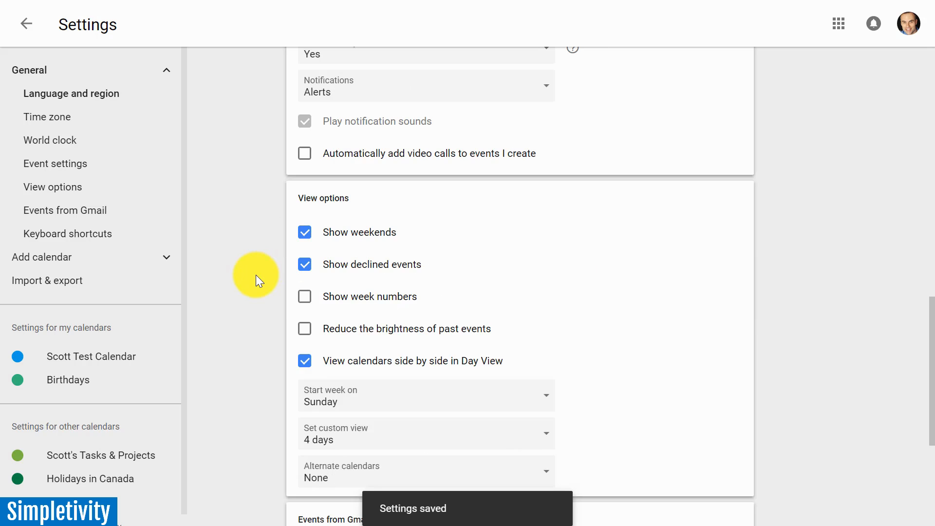
pyautogui.scroll(-2, 256, 274)
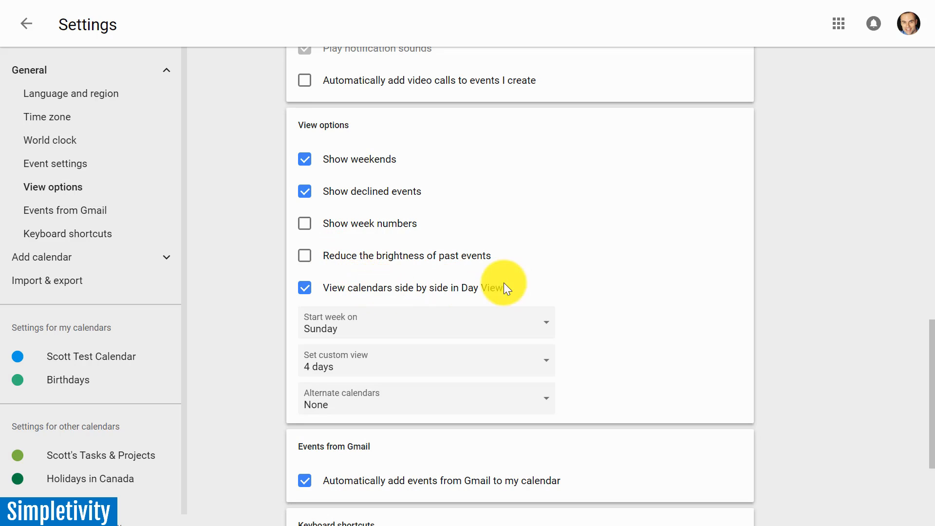
pyautogui.scroll(-1, 612, 271)
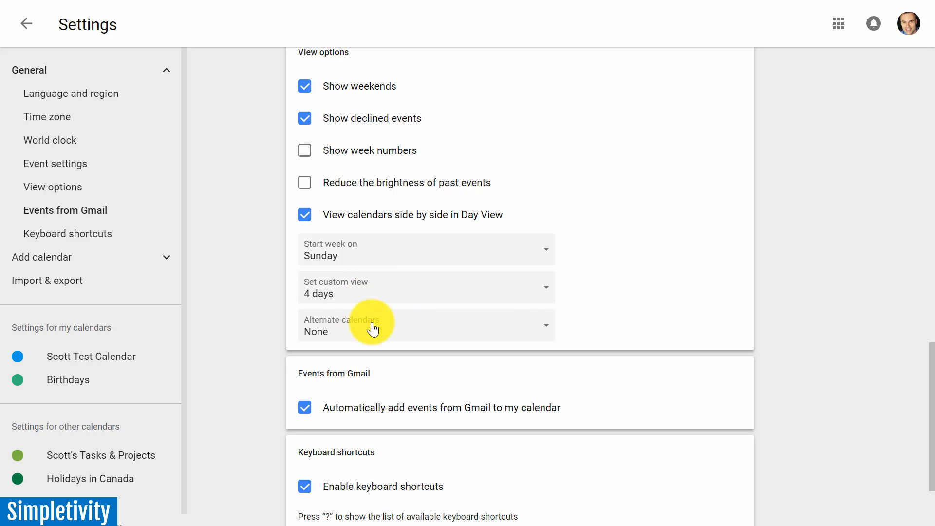
pyautogui.scroll(-3, 240, 367)
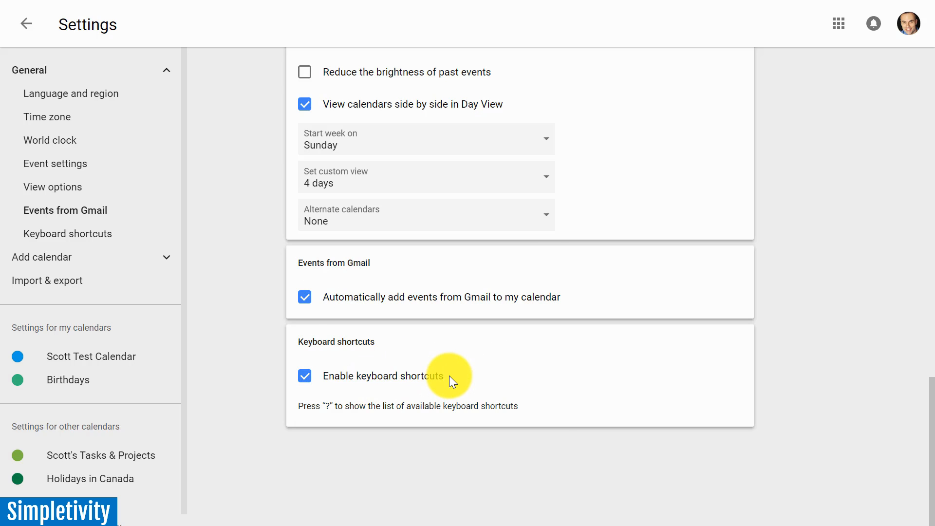
# Show the full list of available keyboard shortcuts, read through it, and close it.
pyautogui.press('?')
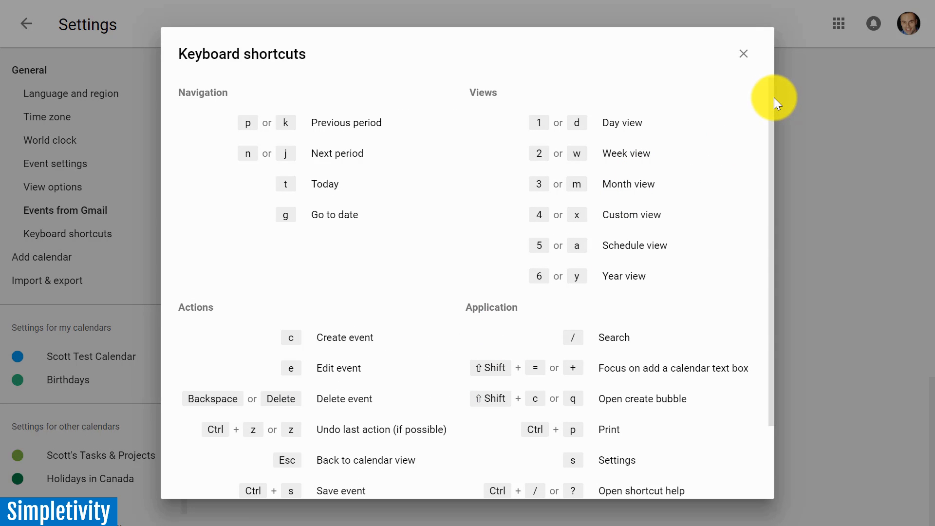
pyautogui.scroll(-2, 773, 122)
pyautogui.scroll(-2, 776, 258)
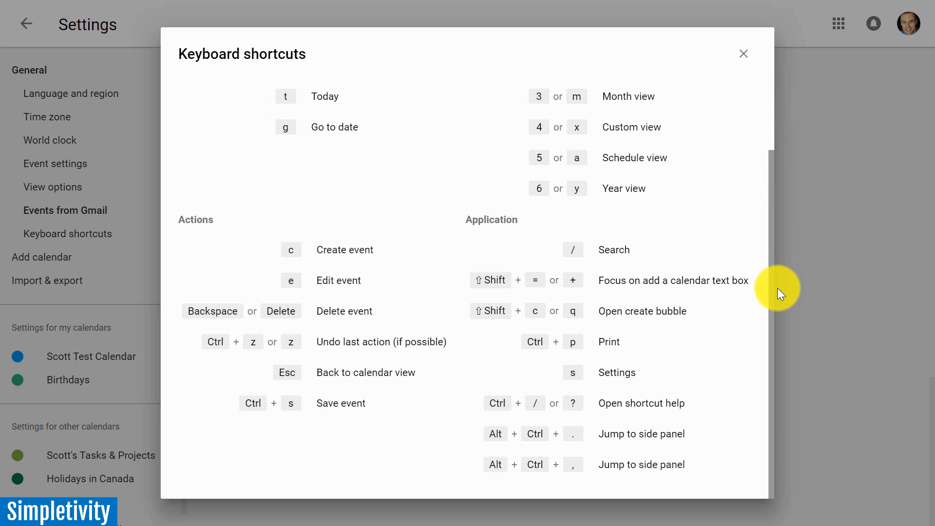
pyautogui.moveTo(772, 180); pyautogui.dragTo(775, 52)
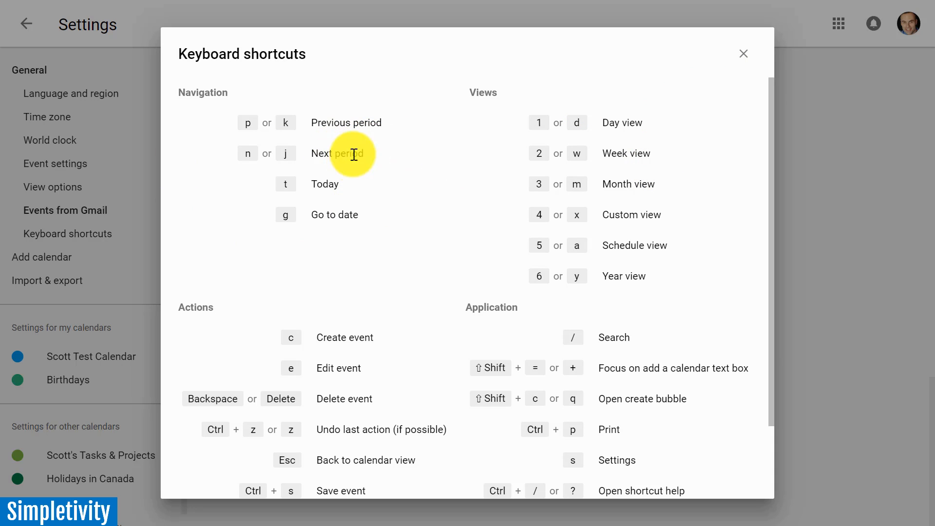
pyautogui.click(743, 53)
pyautogui.scroll(-8, 411, 425)
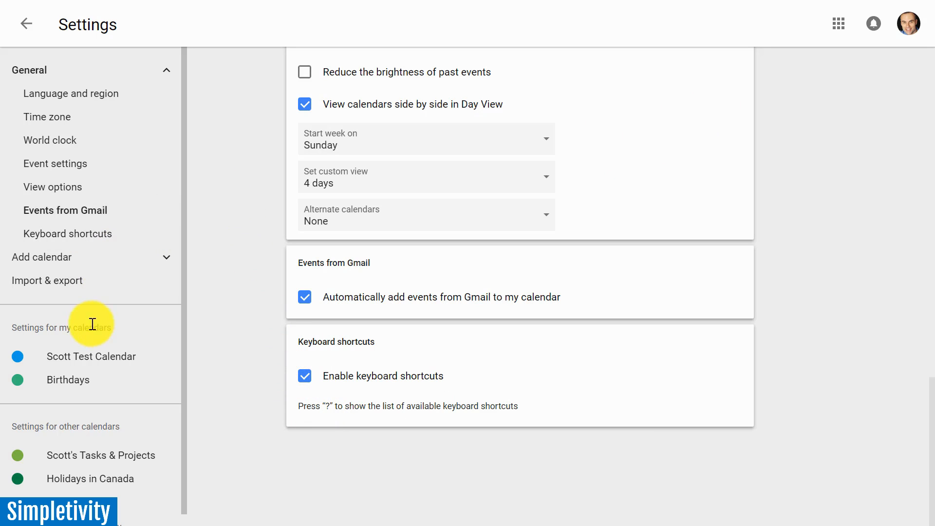
# Open the settings of the personal test calendar and examine its name, description, time zone and owner fields.
pyautogui.click(60, 365)
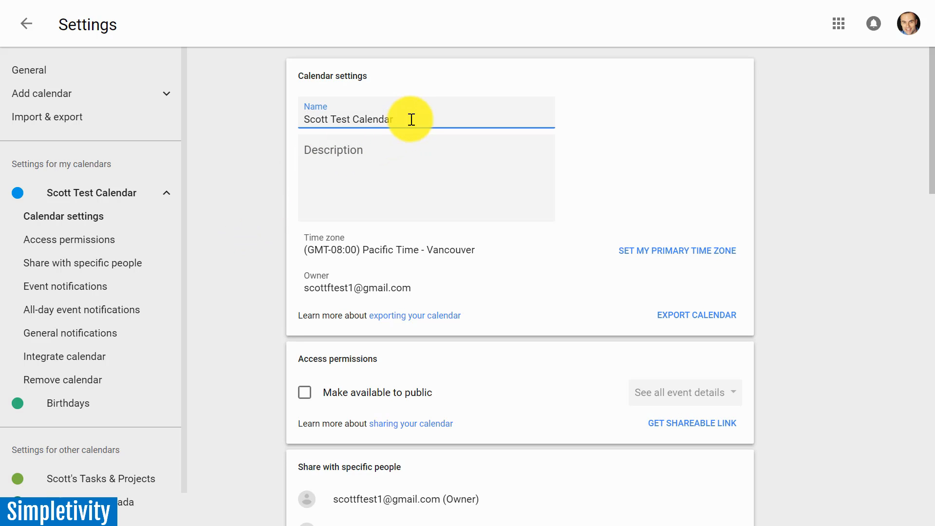
pyautogui.click(366, 149)
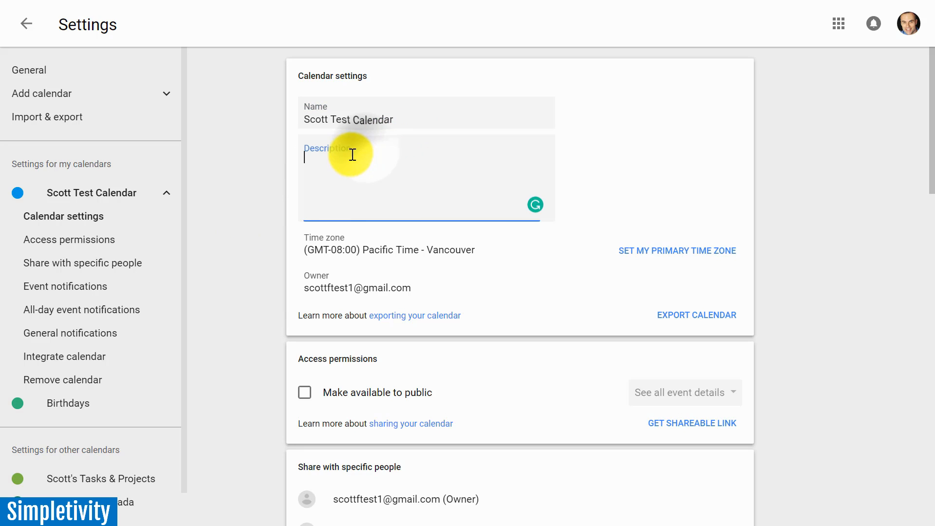
pyautogui.click(264, 177)
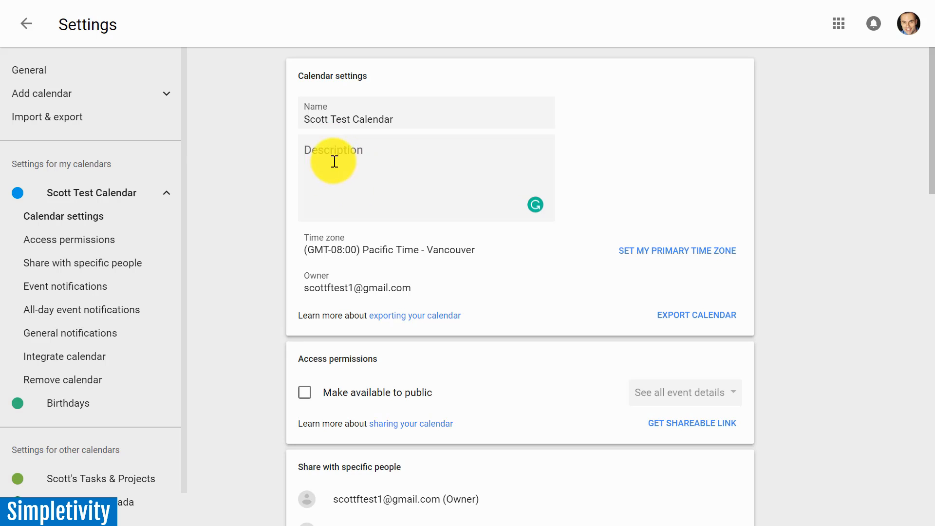
pyautogui.scroll(-1, 254, 250)
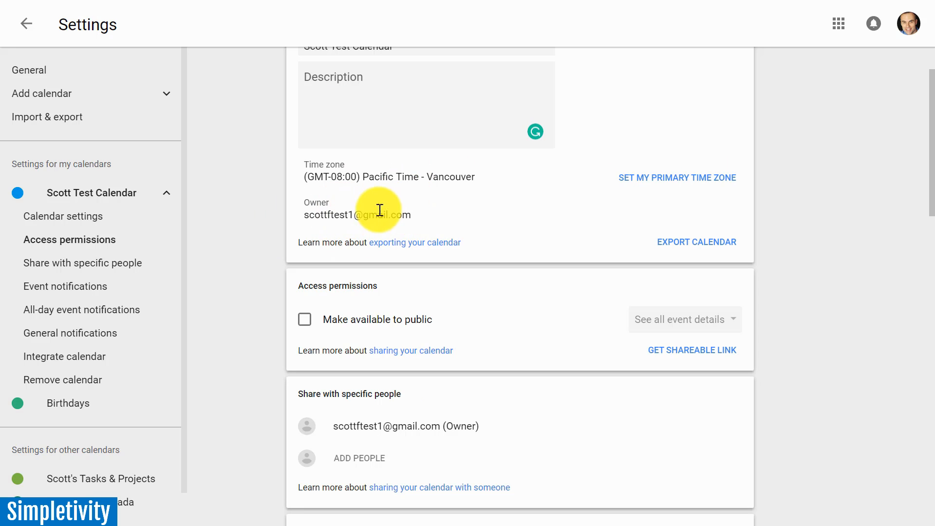
# Try to make the test calendar available to the public and cancel the change.
pyautogui.scroll(-3, 259, 250)
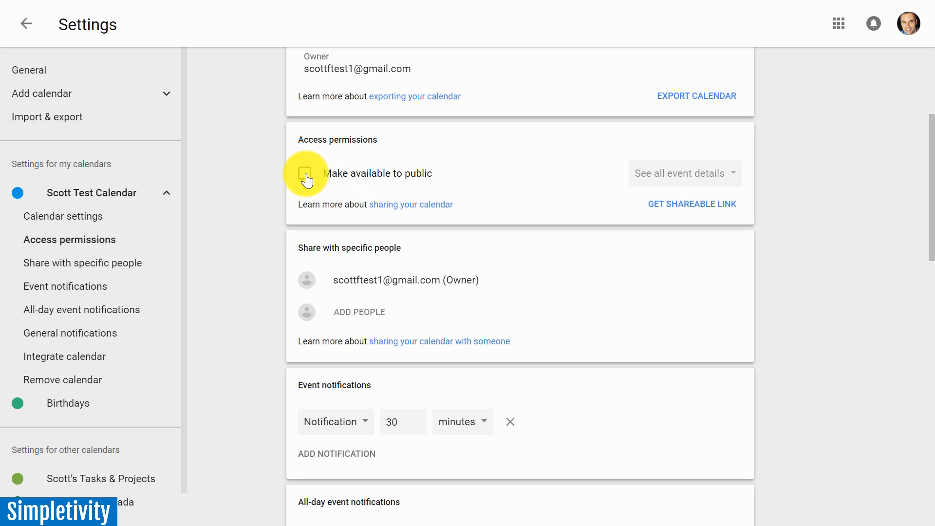
pyautogui.click(305, 174)
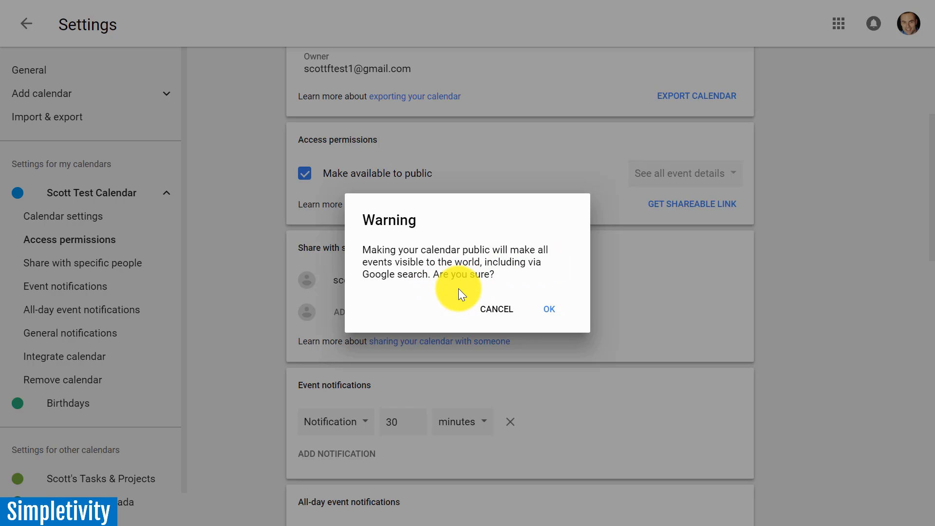
pyautogui.click(494, 308)
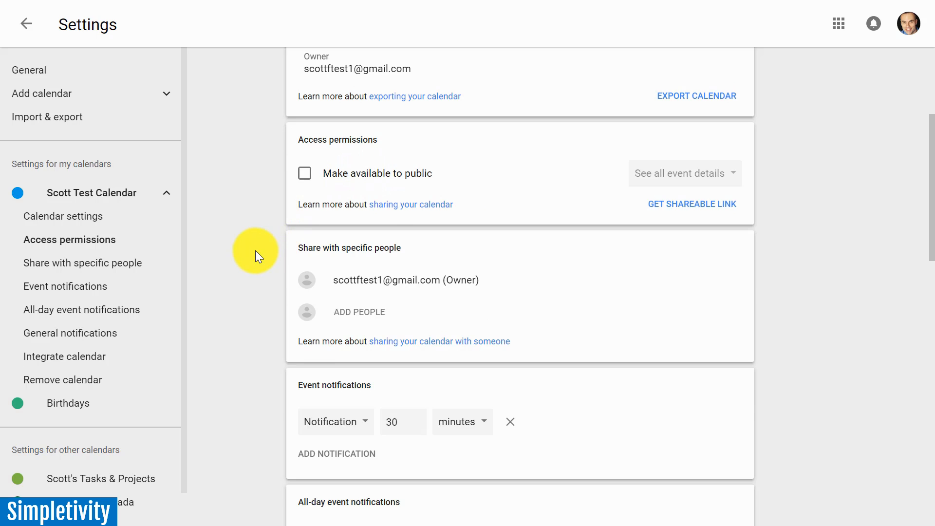
# Set the test calendar's default event notification to 10 minutes, checking the available notification types and time units.
pyautogui.scroll(-2, 258, 256)
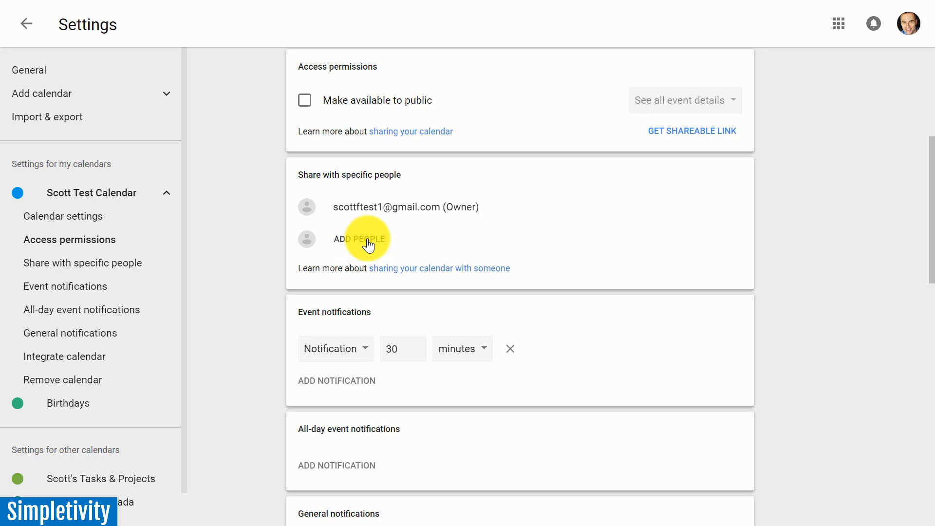
pyautogui.scroll(-3, 265, 281)
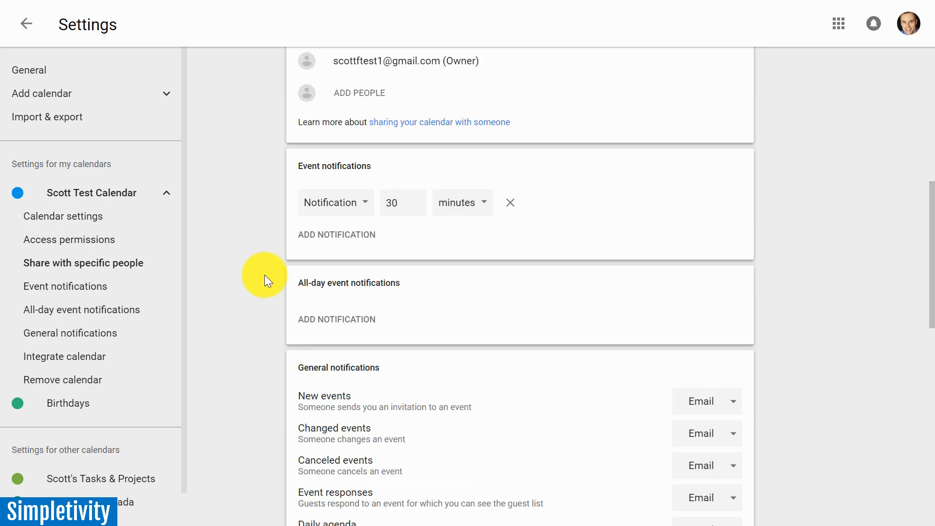
pyautogui.scroll(-2, 374, 284)
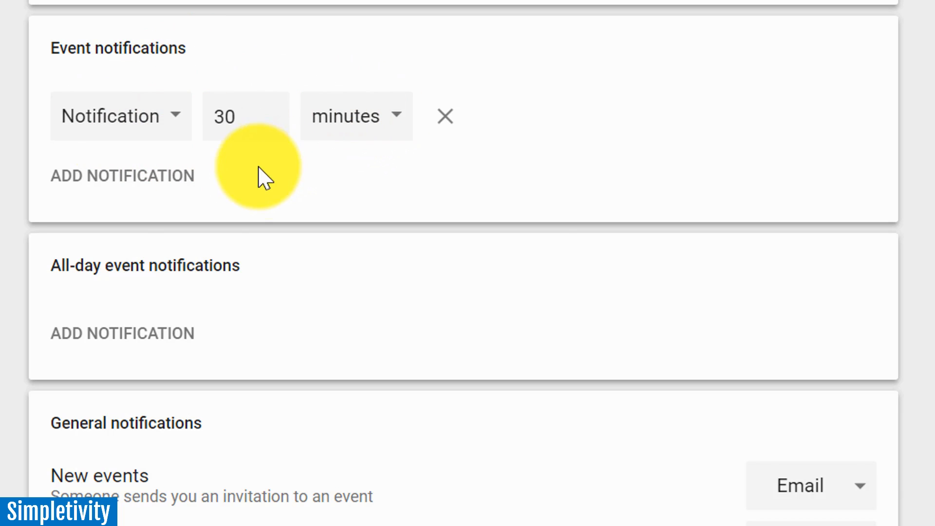
pyautogui.click(158, 117)
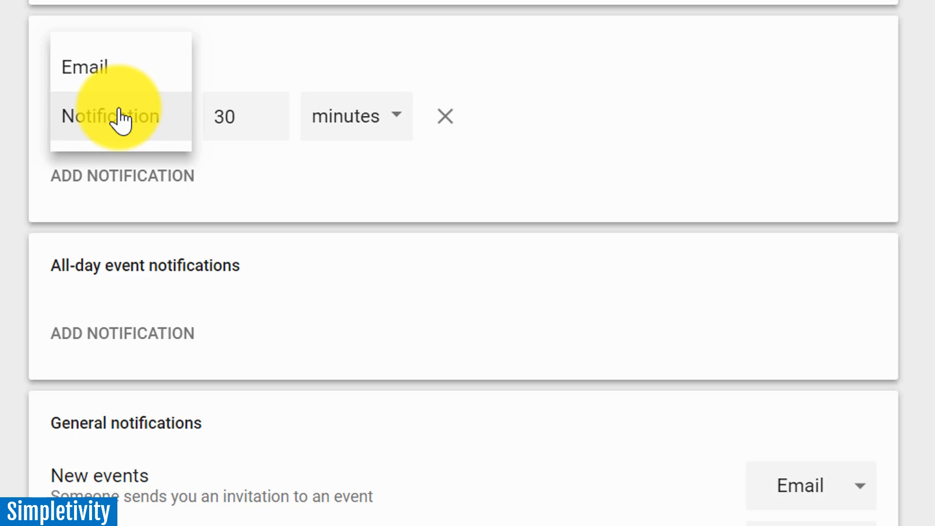
pyautogui.click(290, 178)
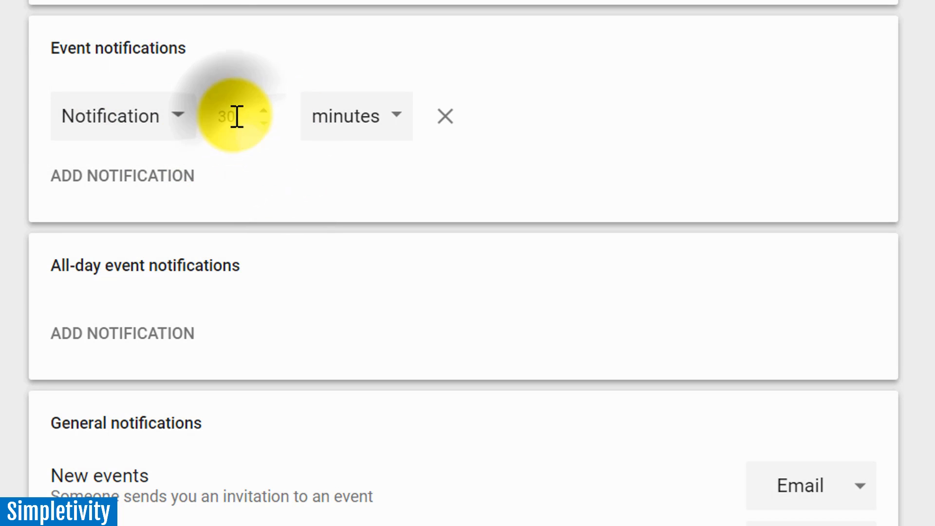
pyautogui.moveTo(236, 118); pyautogui.dragTo(204, 136)
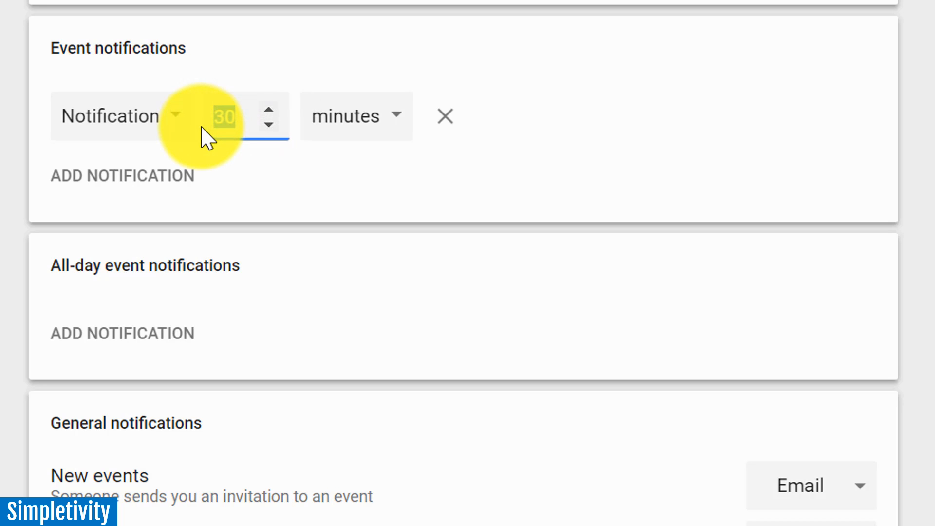
pyautogui.click(293, 184)
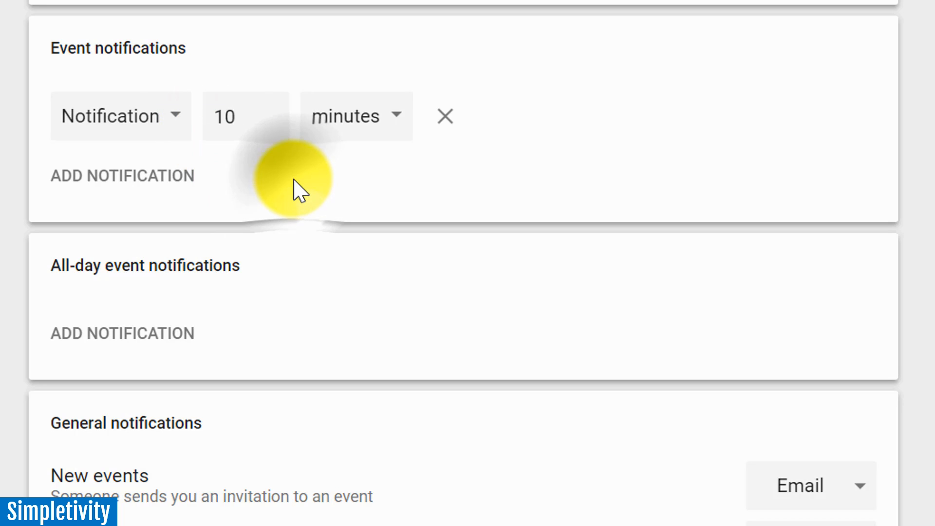
pyautogui.click(403, 140)
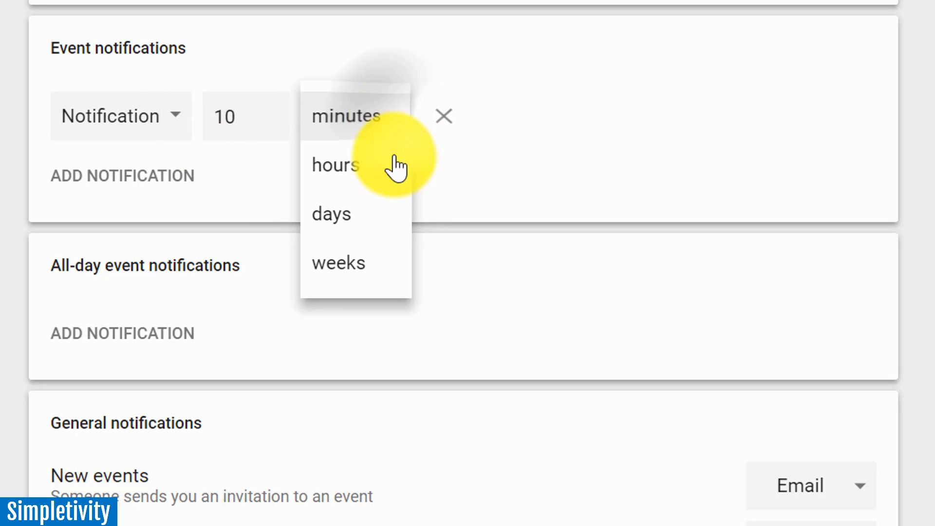
pyautogui.click(482, 181)
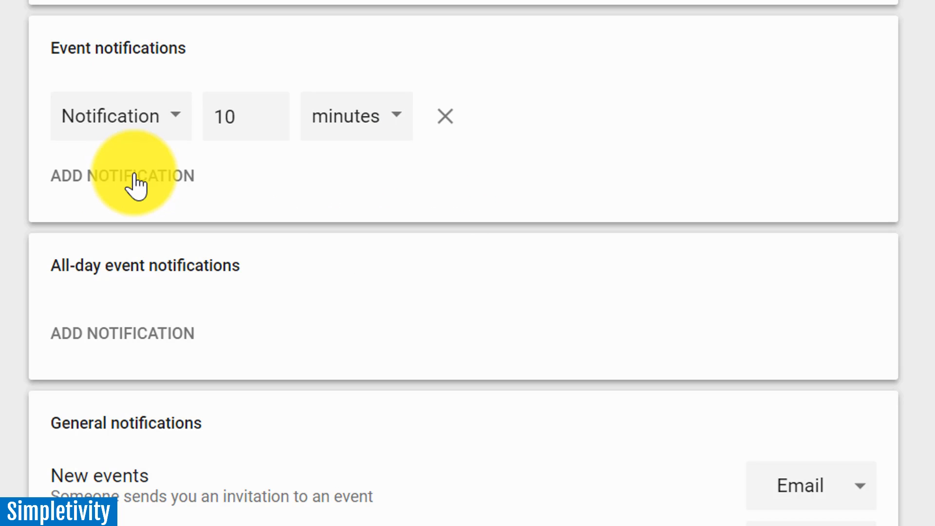
# Keep the first event notification as Notification and add a second one by email 30 minutes before events.
pyautogui.click(160, 124)
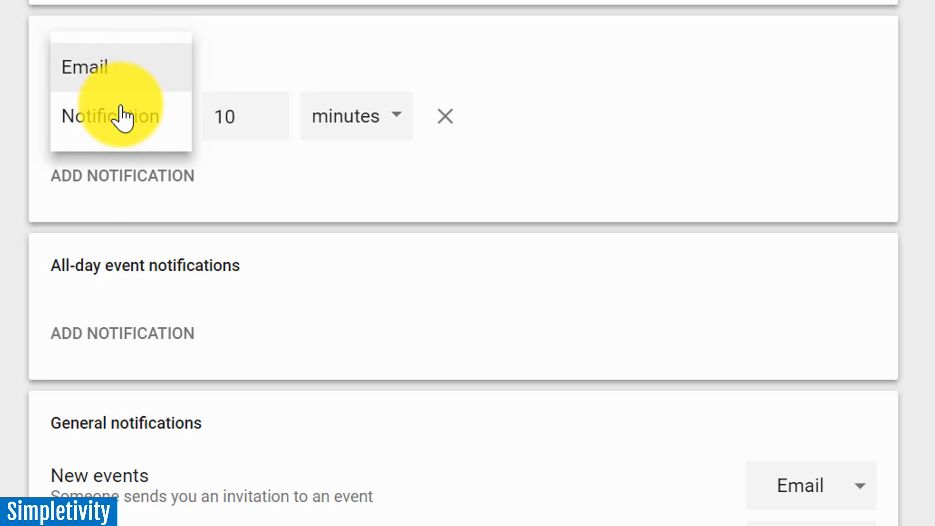
pyautogui.click(129, 117)
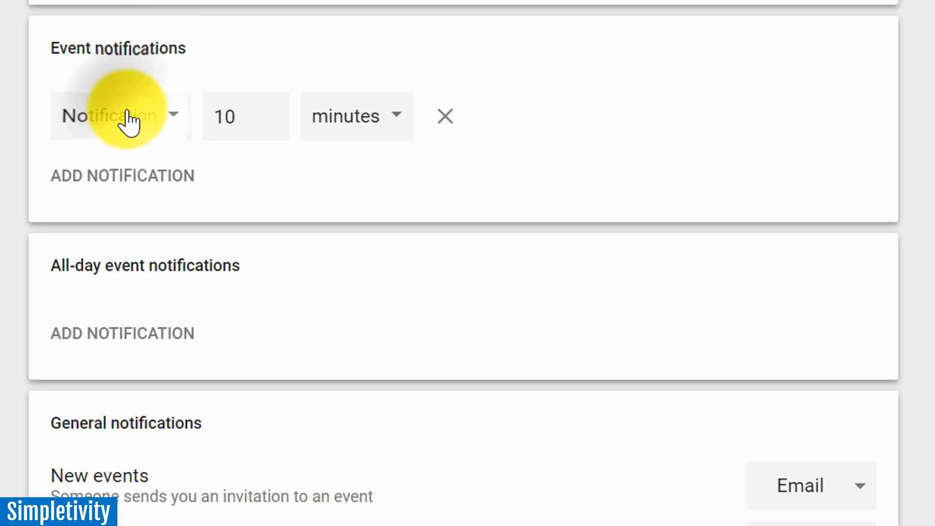
pyautogui.click(116, 179)
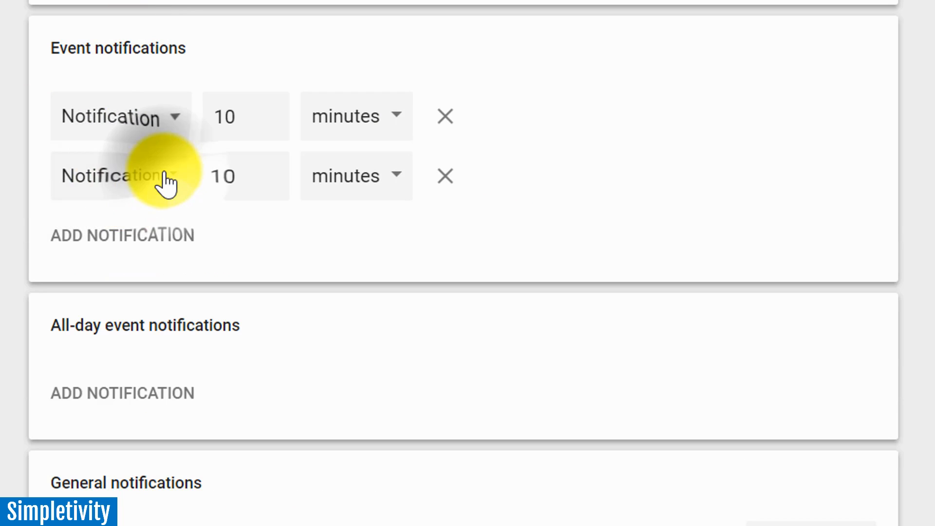
pyautogui.click(162, 181)
pyautogui.click(123, 133)
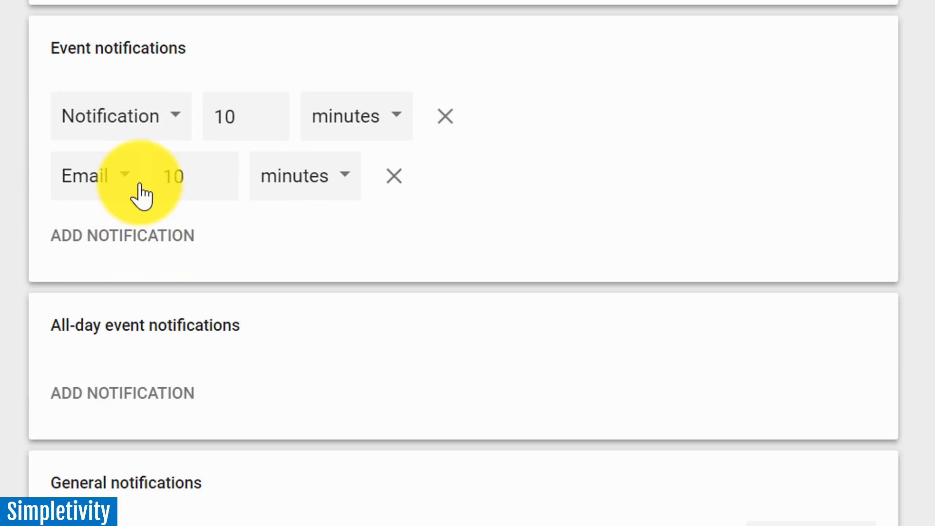
pyautogui.doubleClick(185, 175)
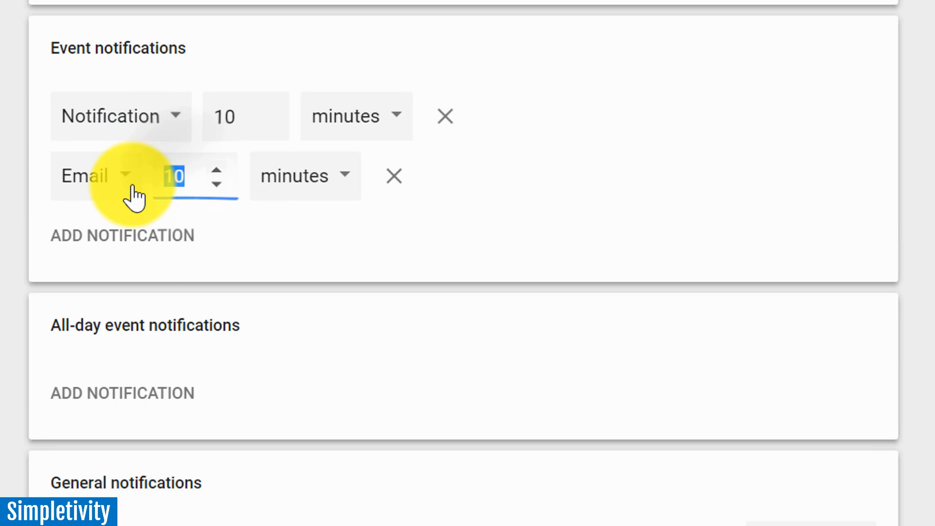
pyautogui.click(387, 253)
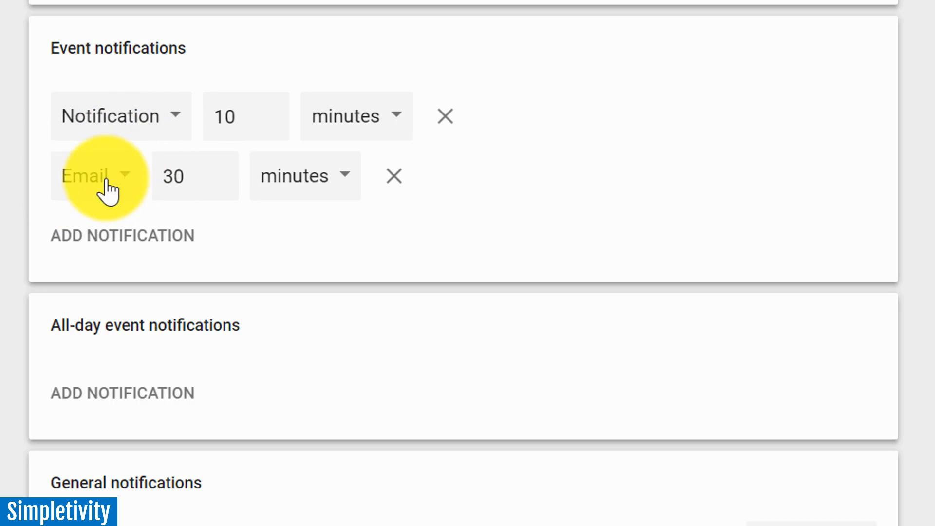
# Add a third event notification and remove both it and the 30-minute email notification.
pyautogui.click(100, 246)
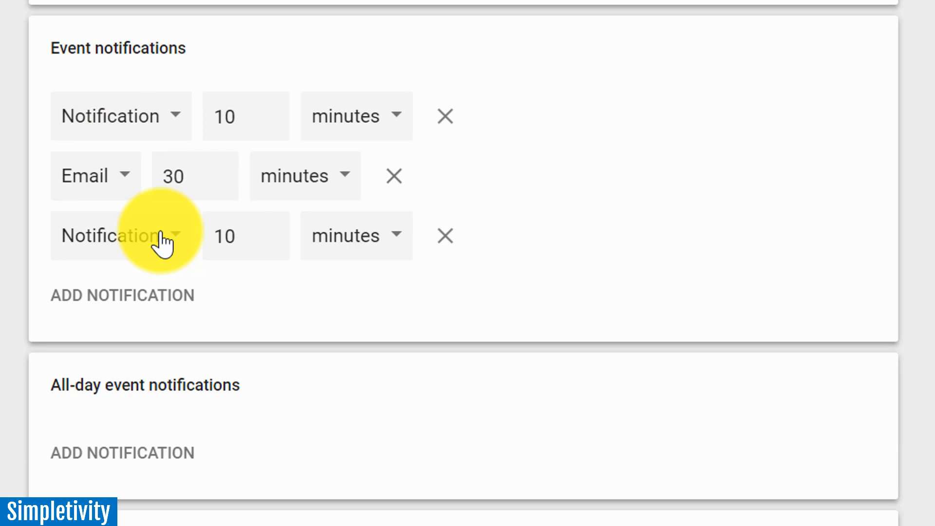
pyautogui.click(446, 238)
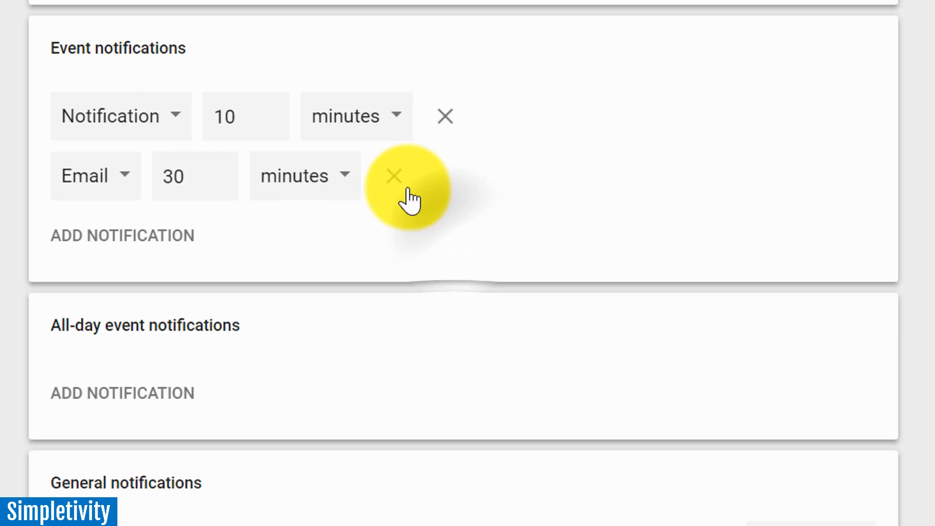
pyautogui.click(406, 191)
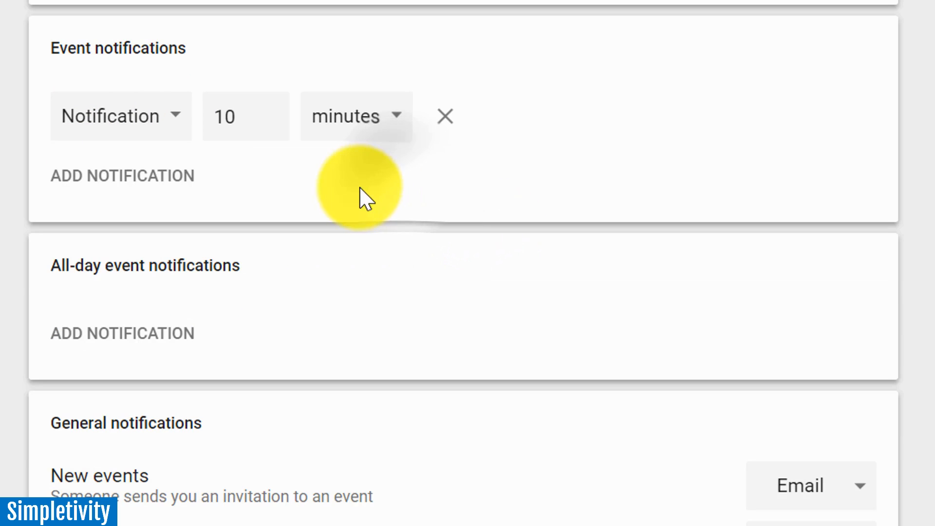
# Add a notification for all-day events and remove it again.
pyautogui.scroll(-3, 10, 346)
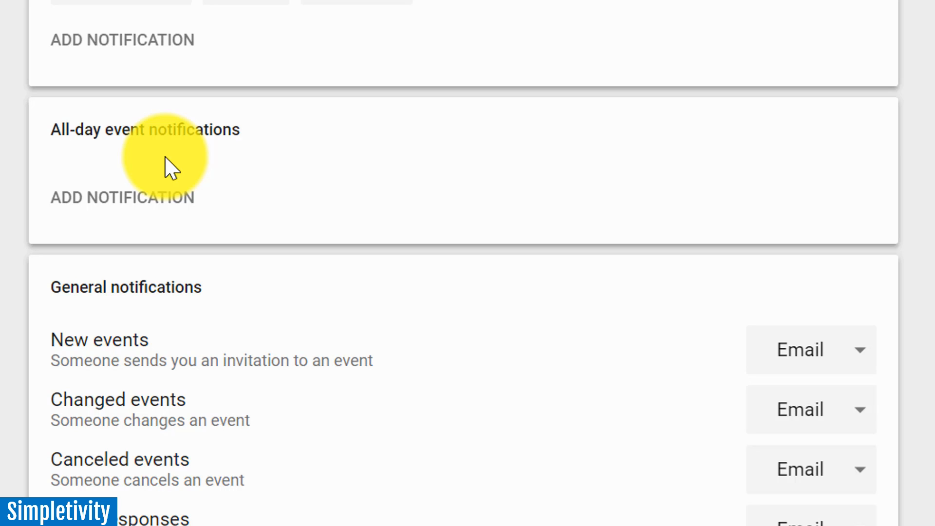
pyautogui.click(124, 198)
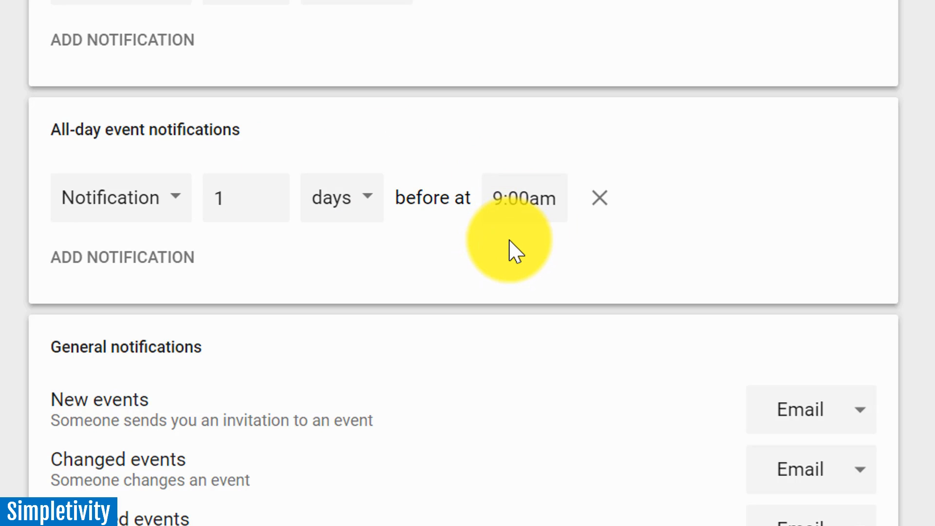
pyautogui.click(600, 199)
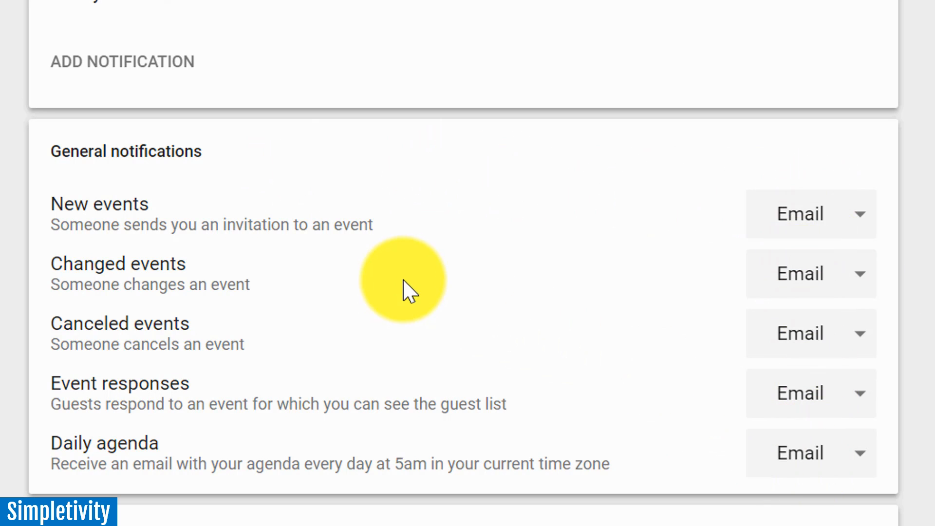
# Check the delivery choices for new events and canceled events in the general notifications without changing them.
pyautogui.click(803, 225)
pyautogui.click(536, 261)
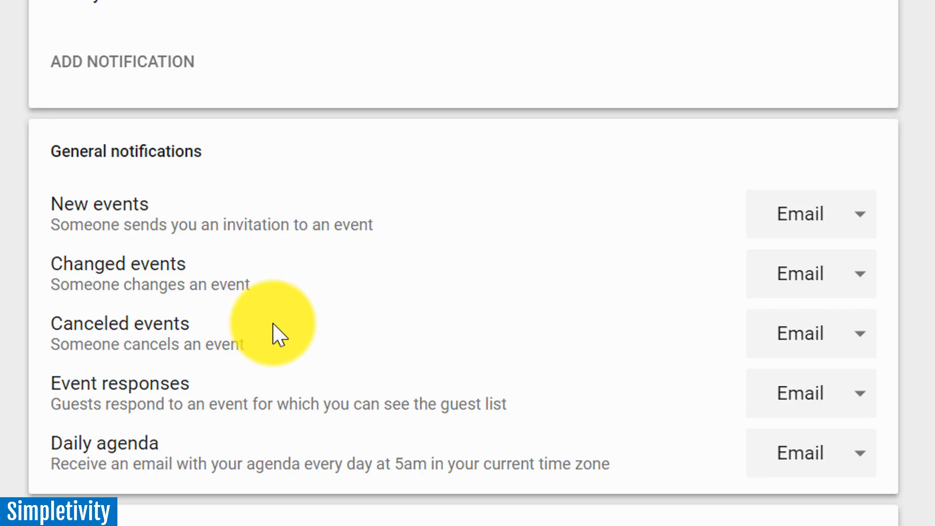
pyautogui.click(824, 343)
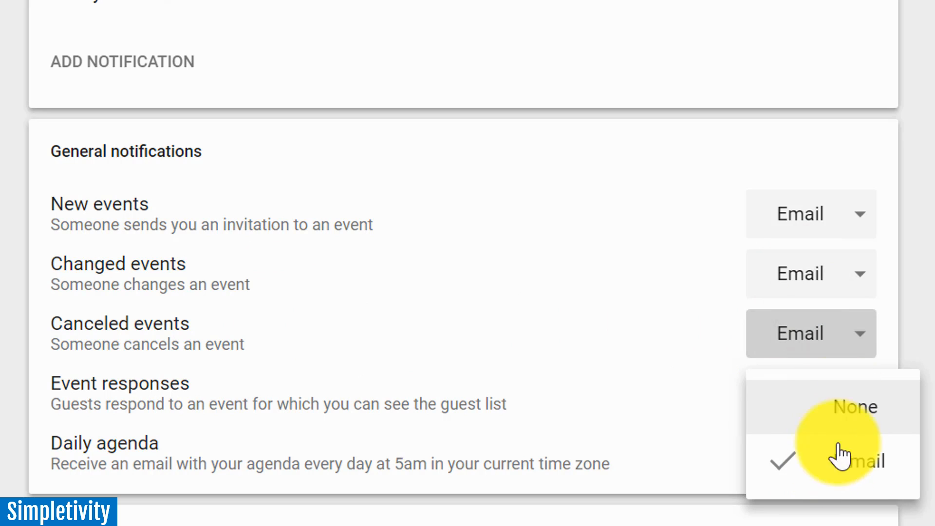
pyautogui.click(662, 312)
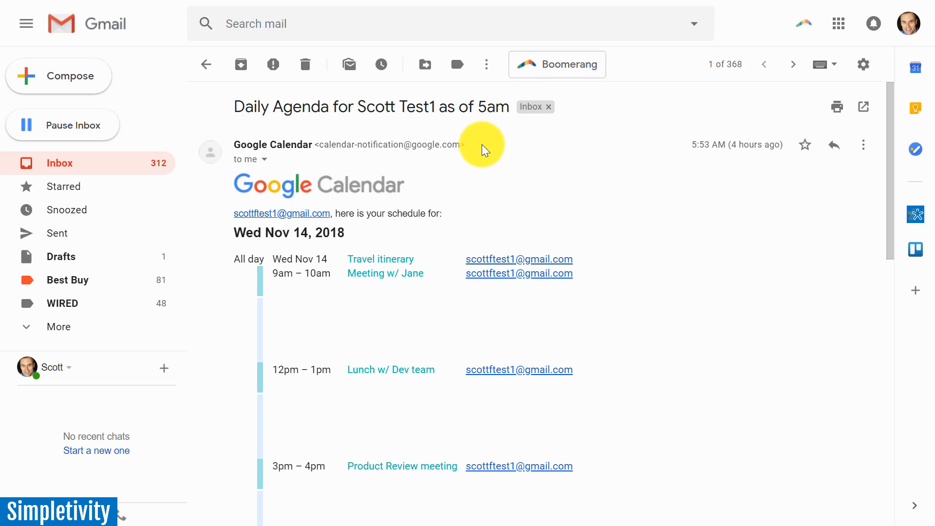
# Read through the daily agenda email from Google Calendar in Gmail.
pyautogui.scroll(-2, 473, 265)
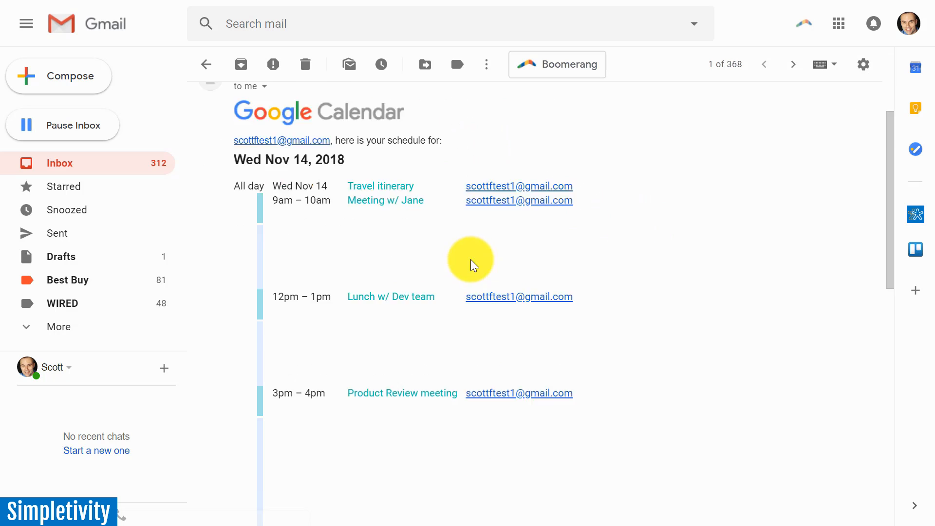
pyautogui.scroll(-2, 473, 265)
pyautogui.scroll(2, 889, 203)
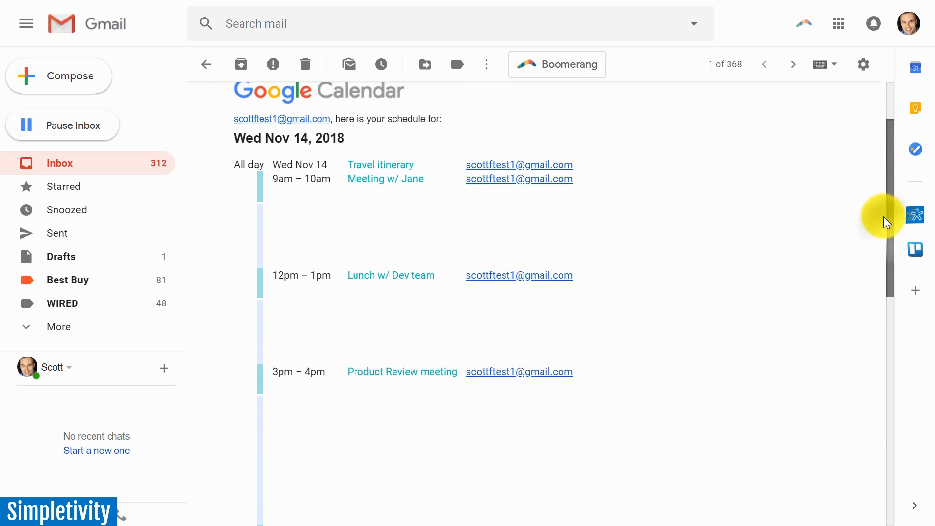
pyautogui.moveTo(883, 217)
pyautogui.mouseDown()
pyautogui.moveTo(885, 237)
pyautogui.moveTo(881, 229)
pyautogui.mouseUp()
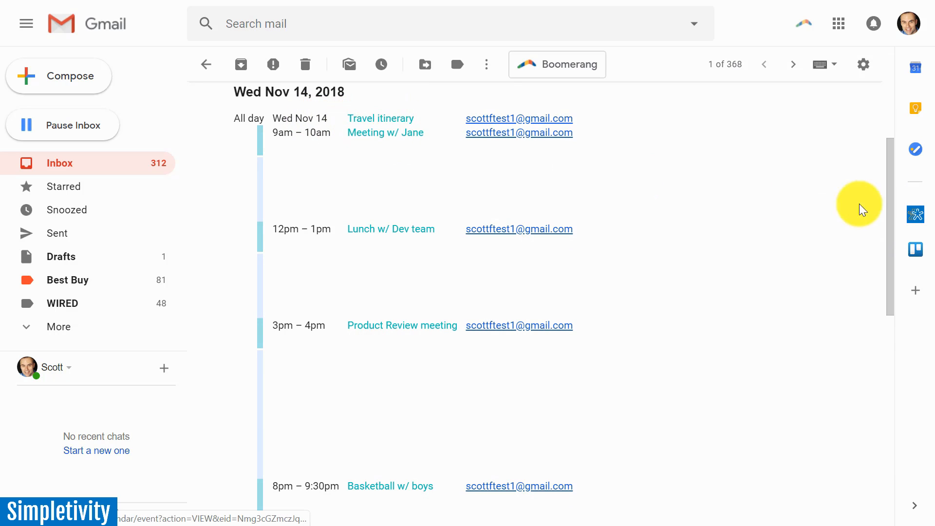
pyautogui.moveTo(888, 178)
pyautogui.mouseDown()
pyautogui.moveTo(885, 209)
pyautogui.moveTo(883, 192)
pyautogui.mouseUp()
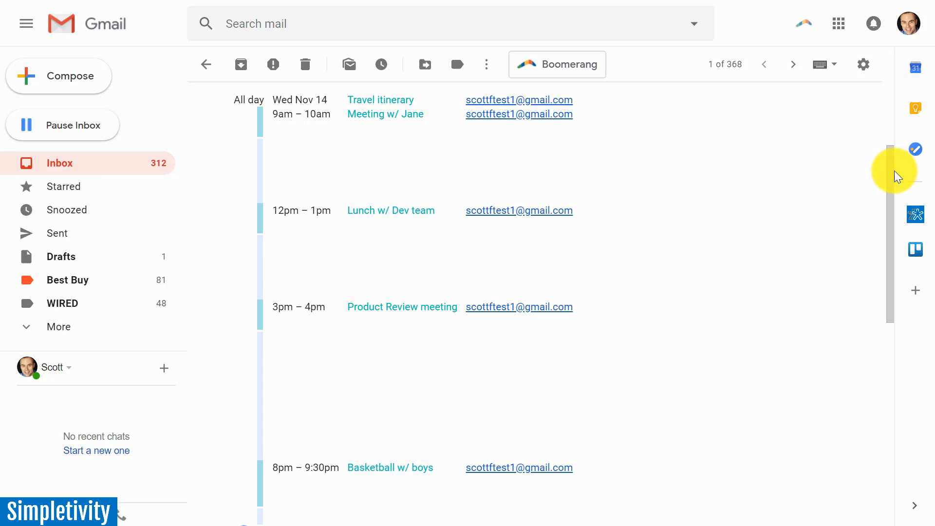
pyautogui.moveTo(890, 177); pyautogui.dragTo(898, 97)
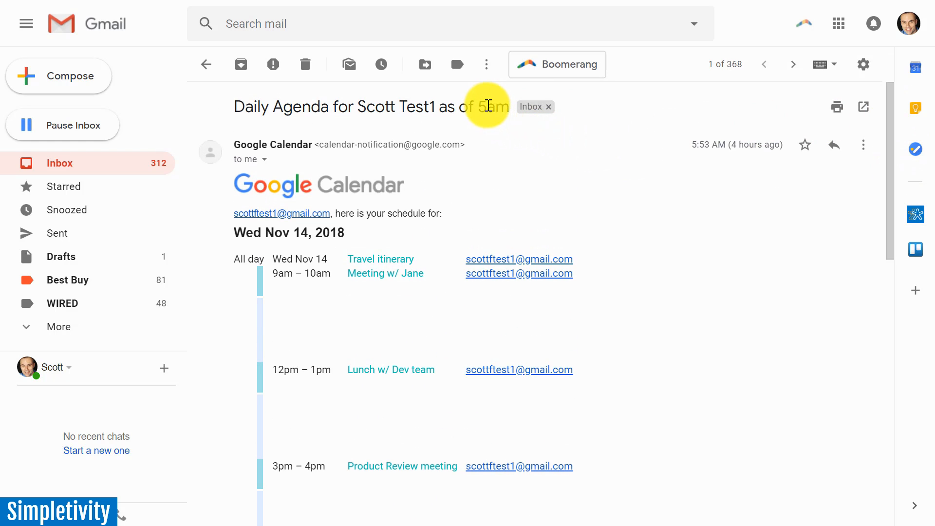
pyautogui.moveTo(886, 136); pyautogui.dragTo(893, 208)
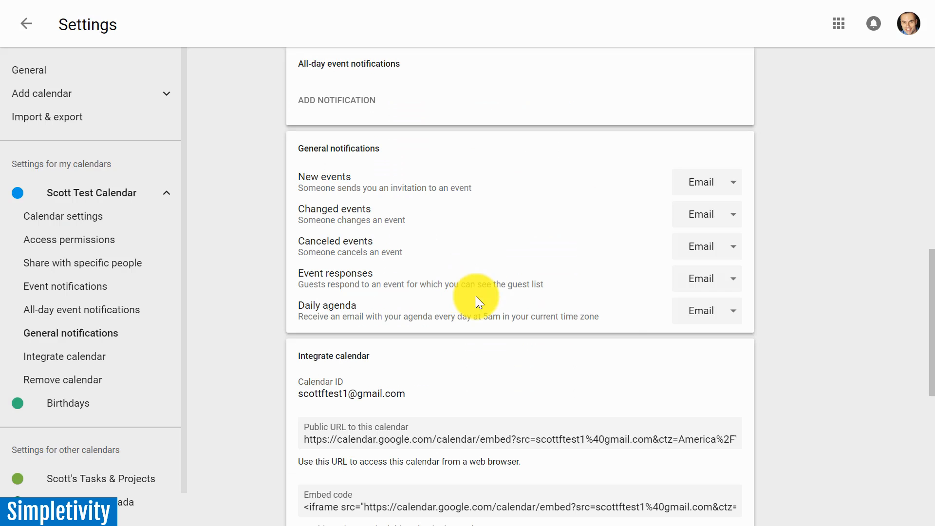
# Back in the Google Calendar settings, switch the daily agenda notification to None and restore it to Email.
pyautogui.click(722, 312)
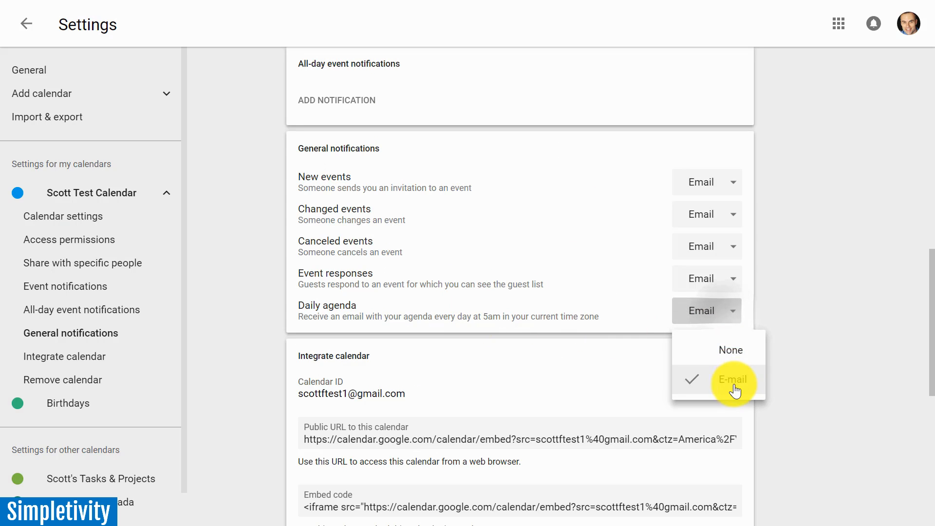
pyautogui.click(732, 348)
pyautogui.click(732, 312)
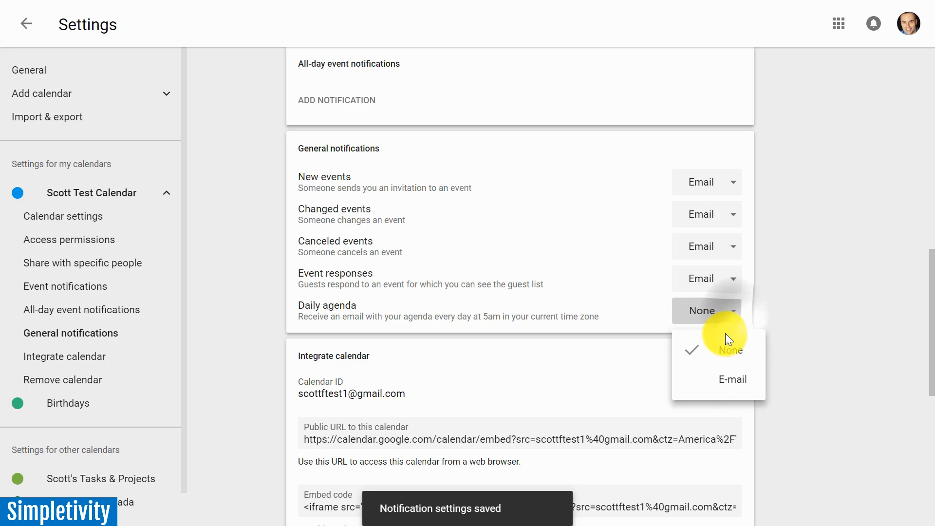
pyautogui.click(714, 382)
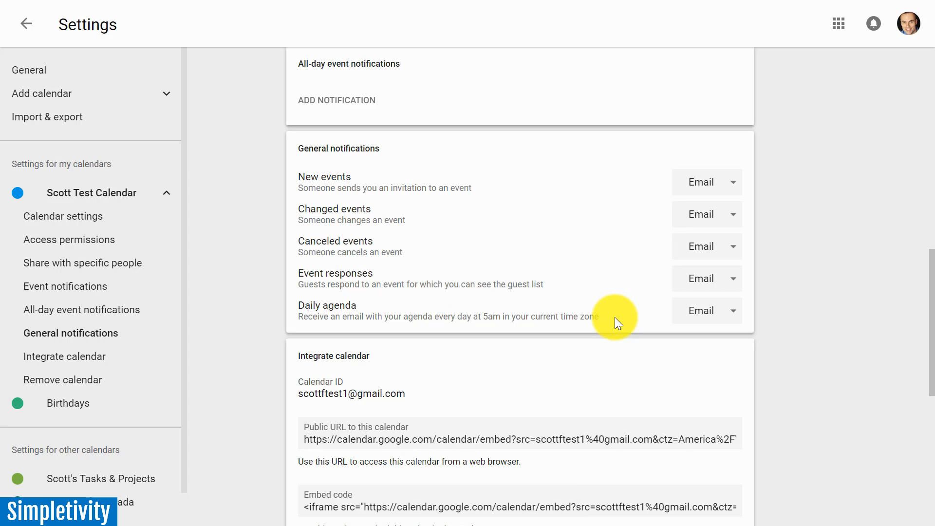
# Examine the test calendar's public URL, embed code, public and secret iCal addresses, and the option to remove the calendar.
pyautogui.scroll(-3, 614, 316)
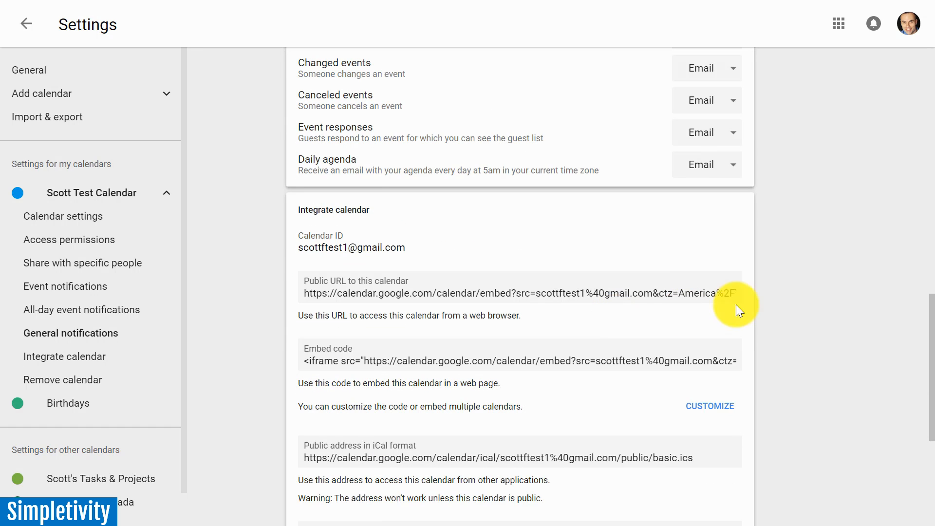
pyautogui.moveTo(928, 312); pyautogui.dragTo(918, 350)
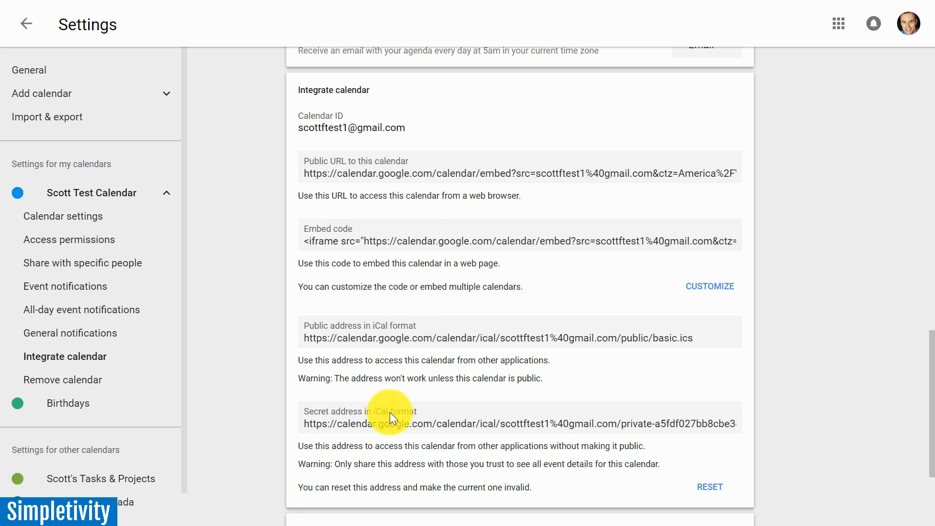
pyautogui.scroll(-2, 925, 350)
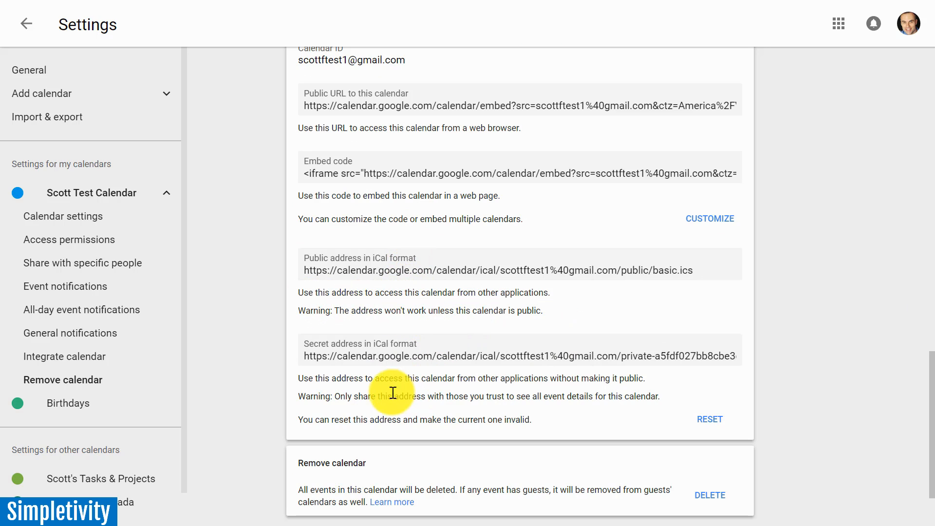
pyautogui.moveTo(933, 361); pyautogui.dragTo(932, 391)
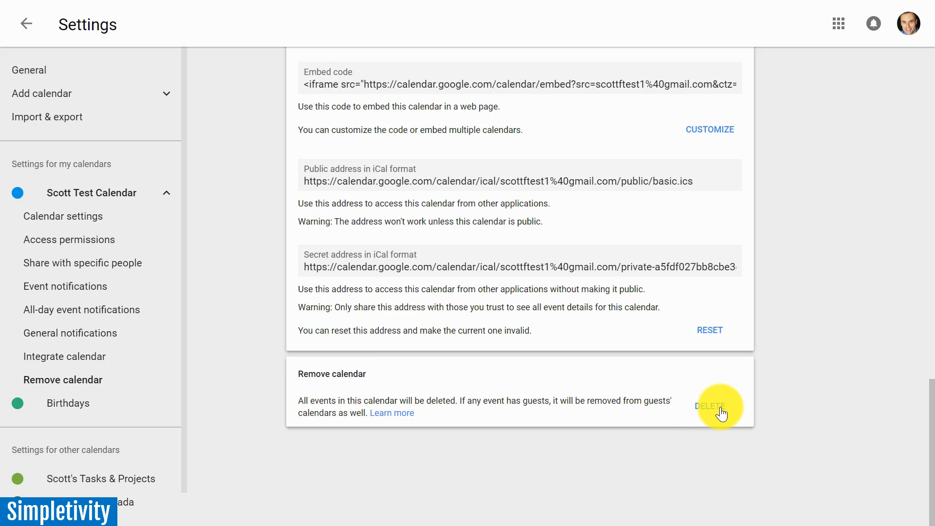
# Leave the settings and return to the calendar's week view, showing the day's morning and afternoon events.
pyautogui.scroll(15, 720, 413)
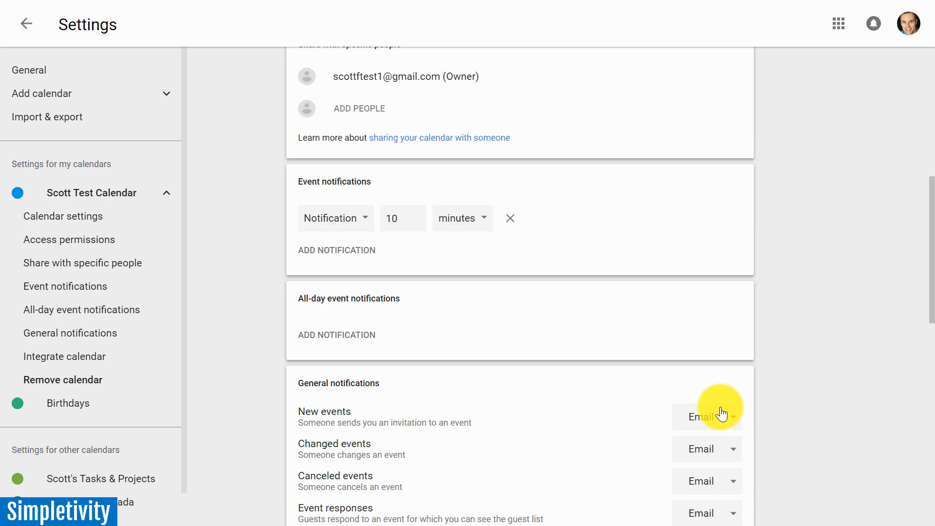
pyautogui.click(25, 26)
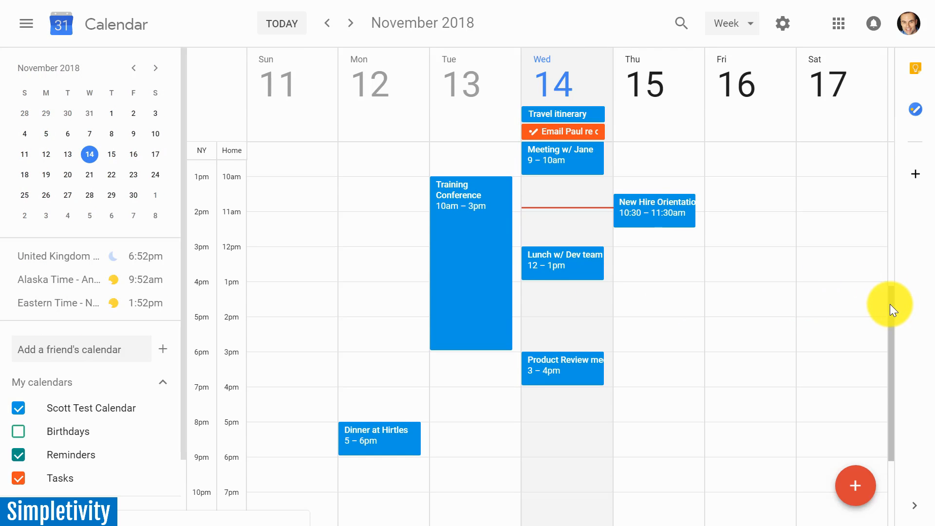
pyautogui.moveTo(889, 304)
pyautogui.mouseDown()
pyautogui.moveTo(878, 271)
pyautogui.moveTo(881, 294)
pyautogui.mouseUp()
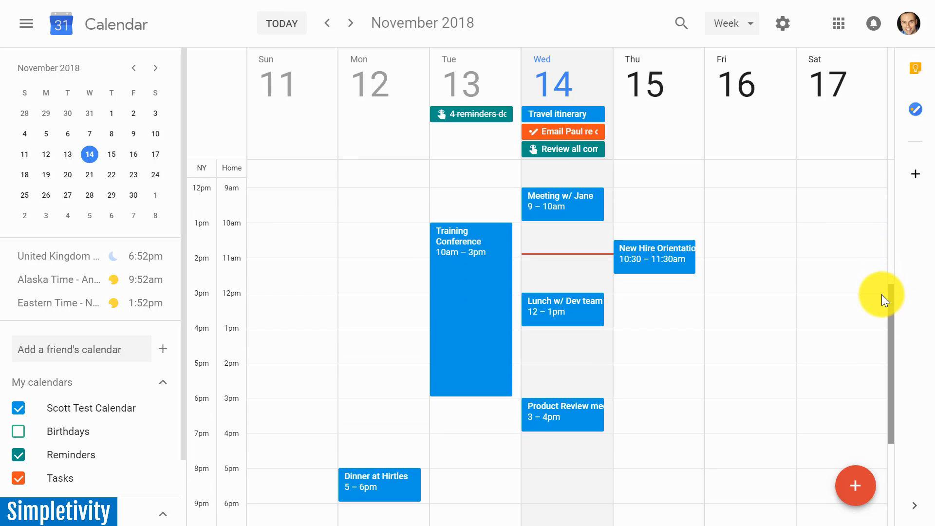